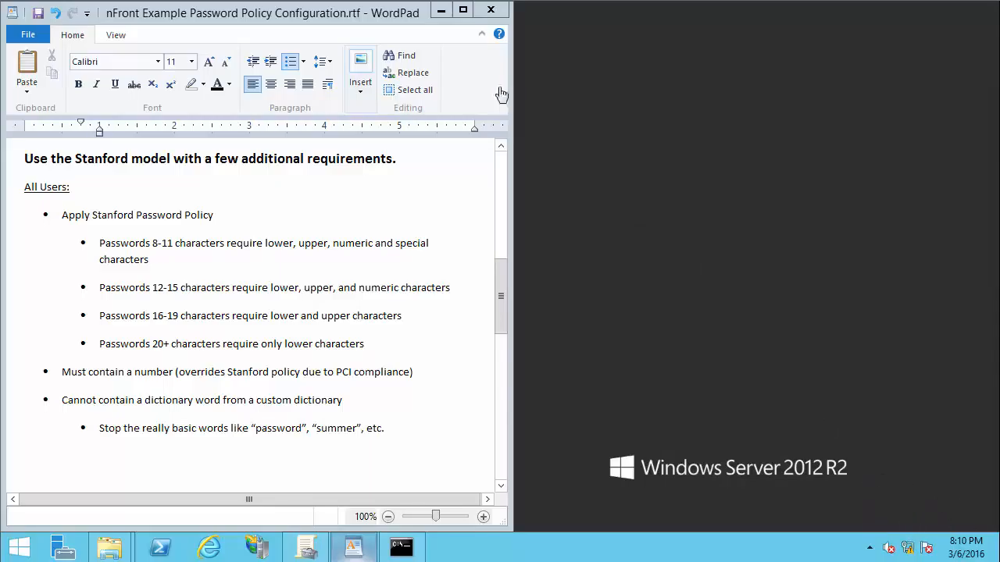
Step: Minimize the WordPad password requirements document so the desktop shows
click(442, 12)
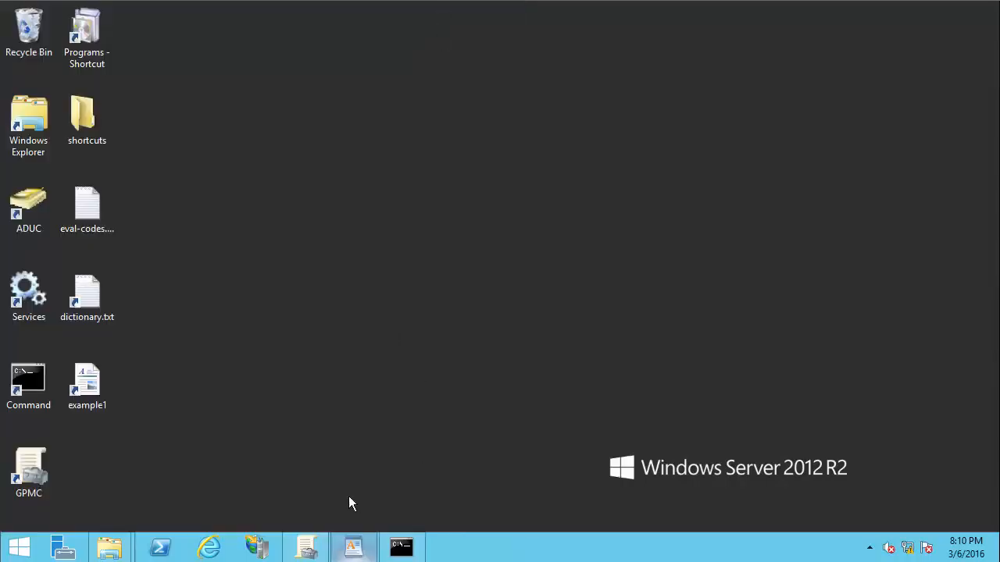
Step: Edit the nFront Password Filter GPO under Domain Controllers and expand Computer Configuration
click(306, 547)
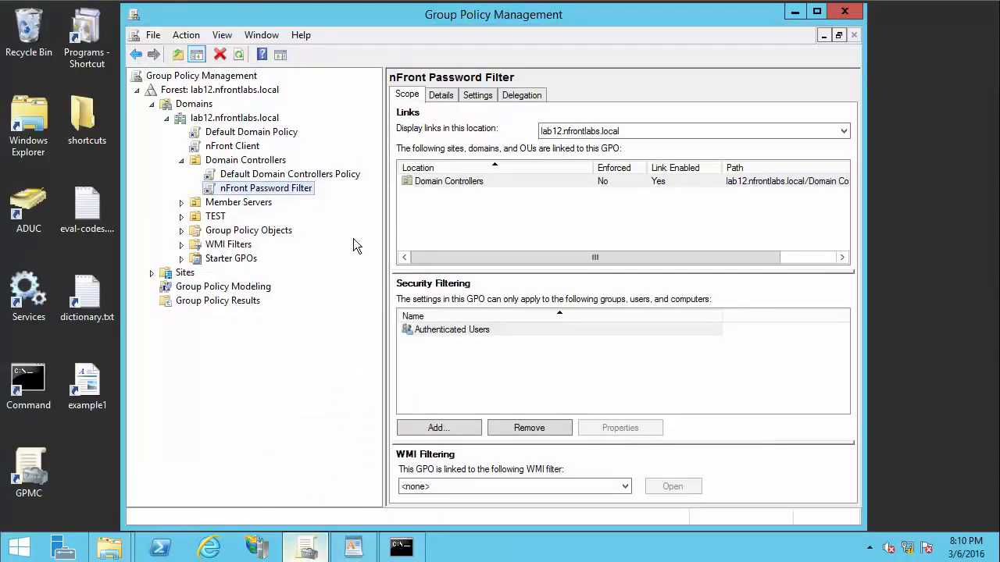
right_click(305, 189)
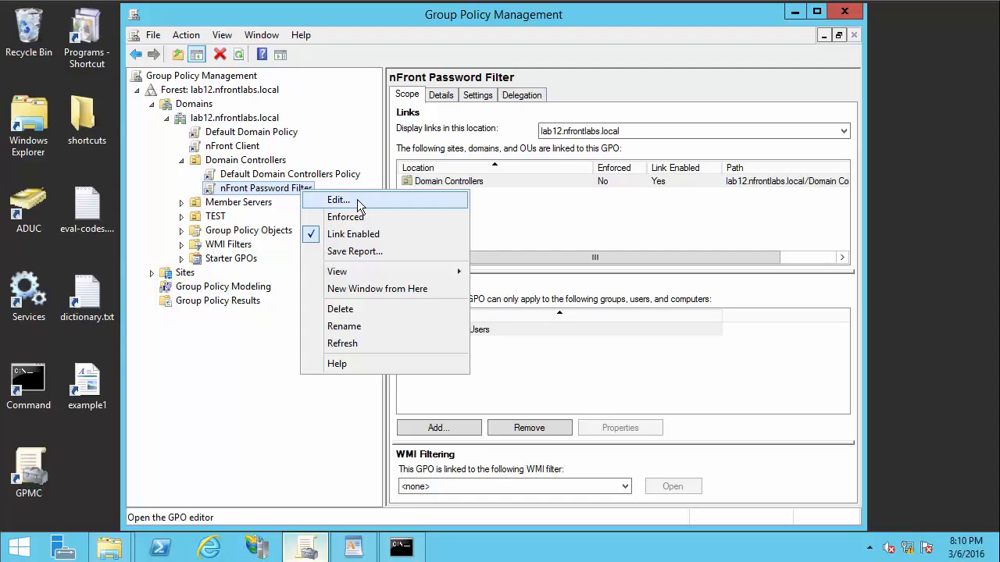
click(359, 203)
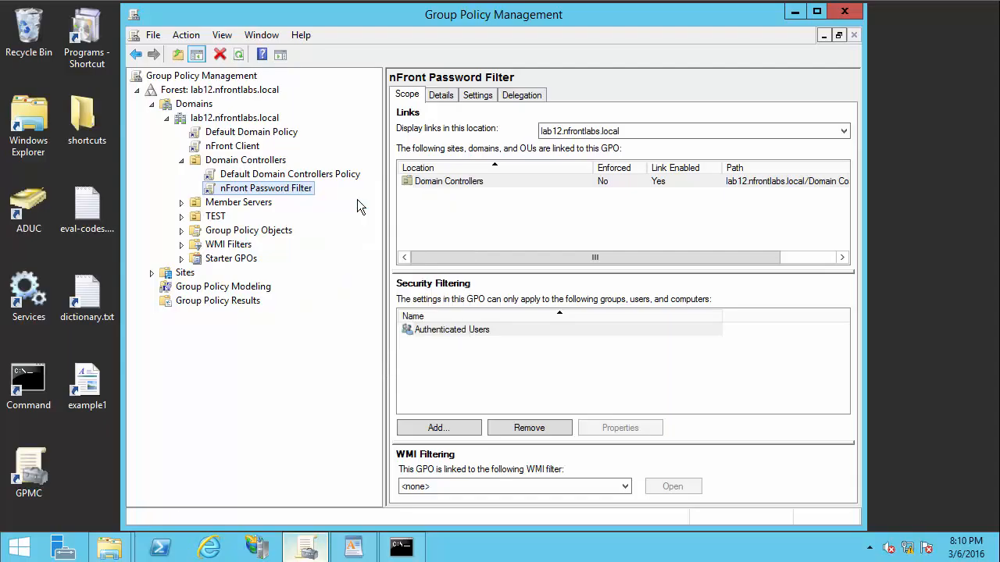
click(82, 191)
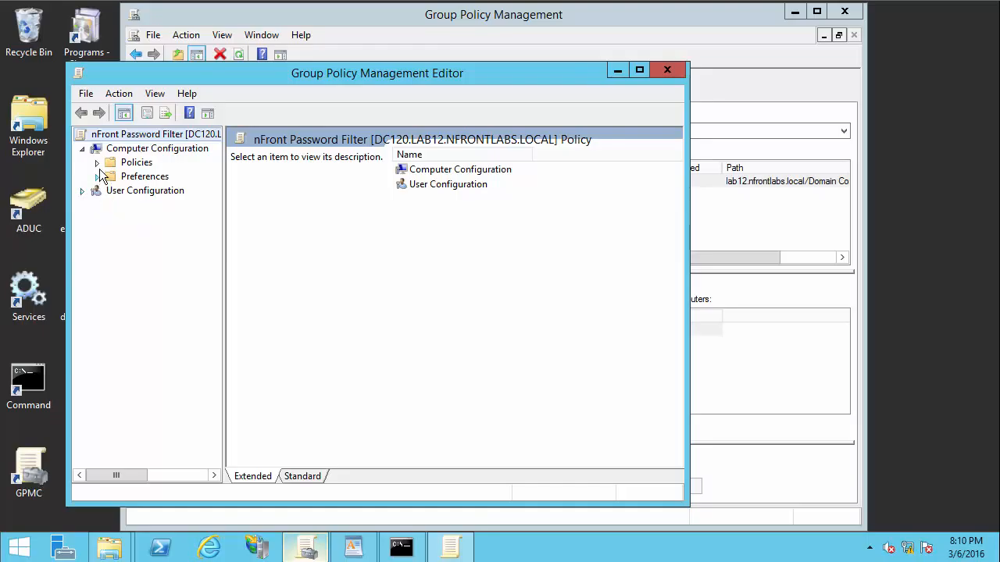
Step: Show nFront Password Filter - MPE under Classic Administrative Templates in a maximized, widened Standard view
click(96, 162)
double_click(178, 205)
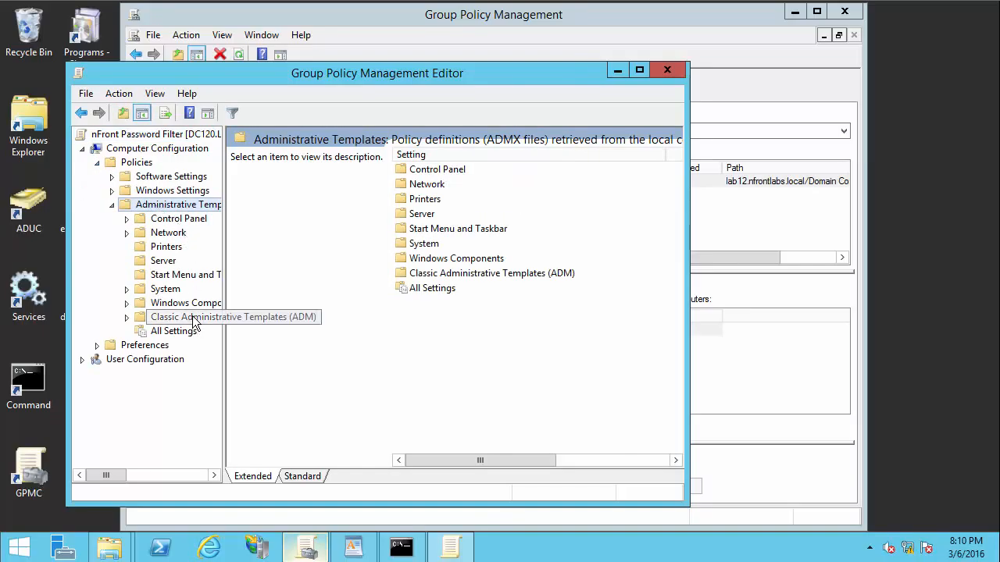
double_click(190, 318)
click(210, 333)
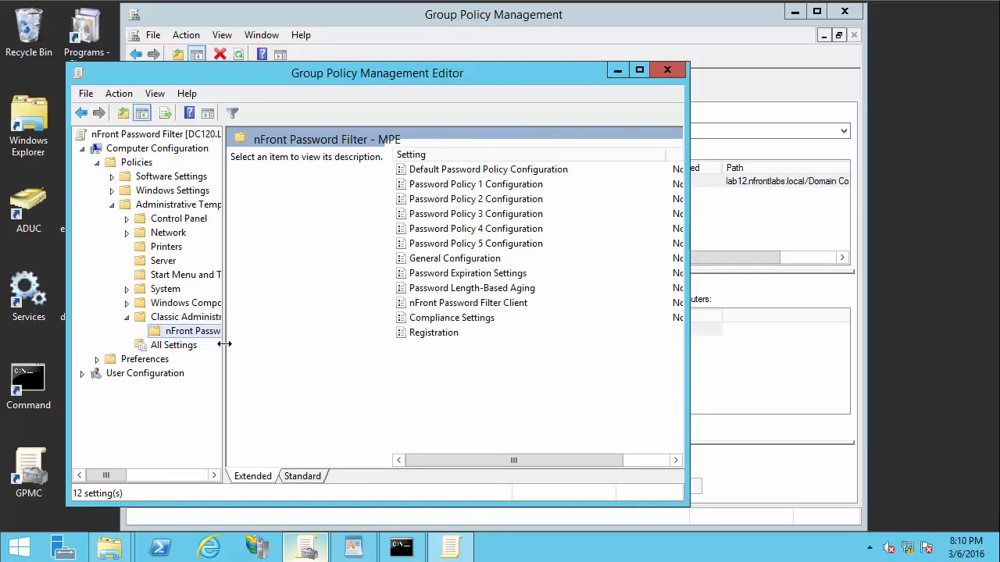
double_click(306, 70)
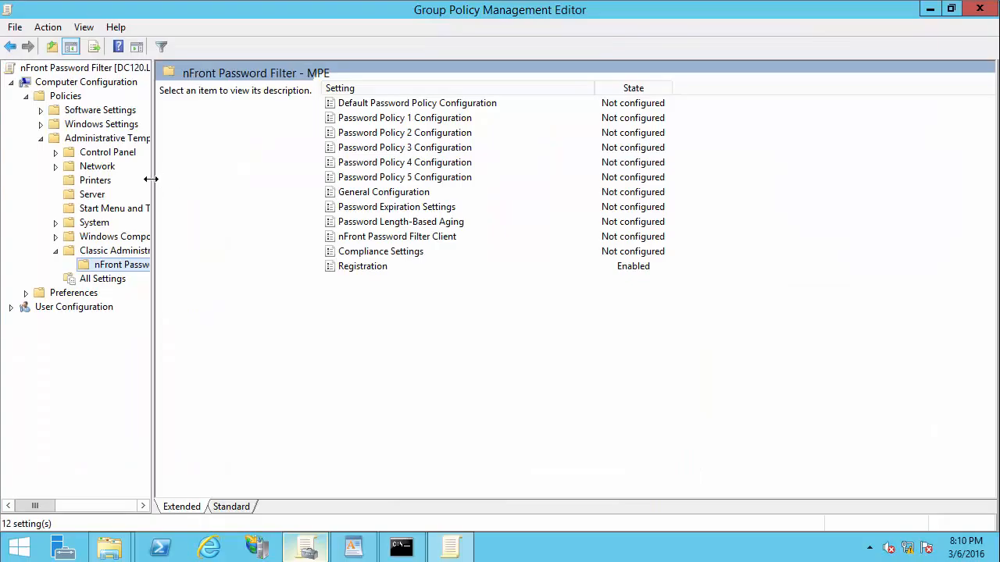
drag(152, 179, 233, 192)
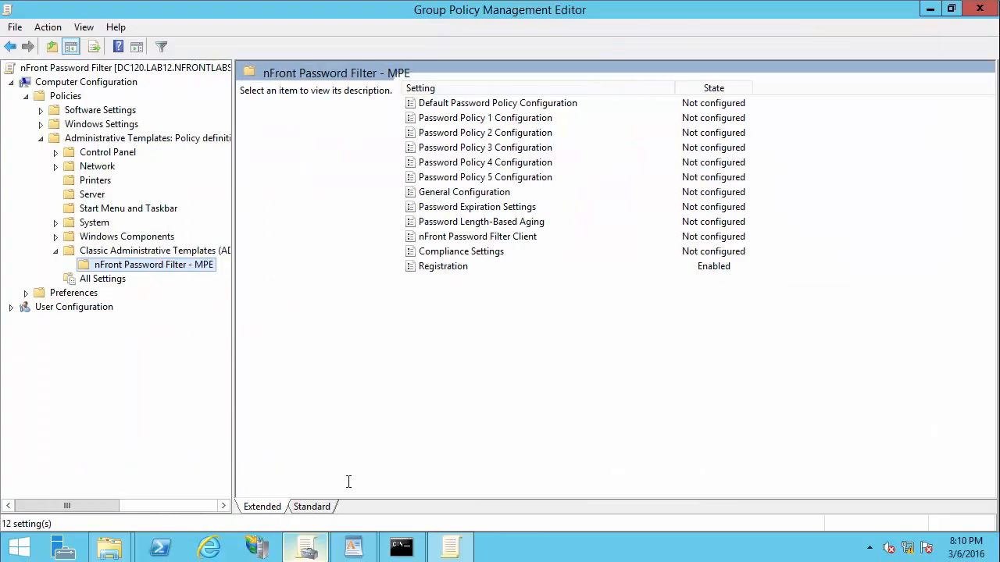
click(316, 507)
drag(249, 306, 250, 307)
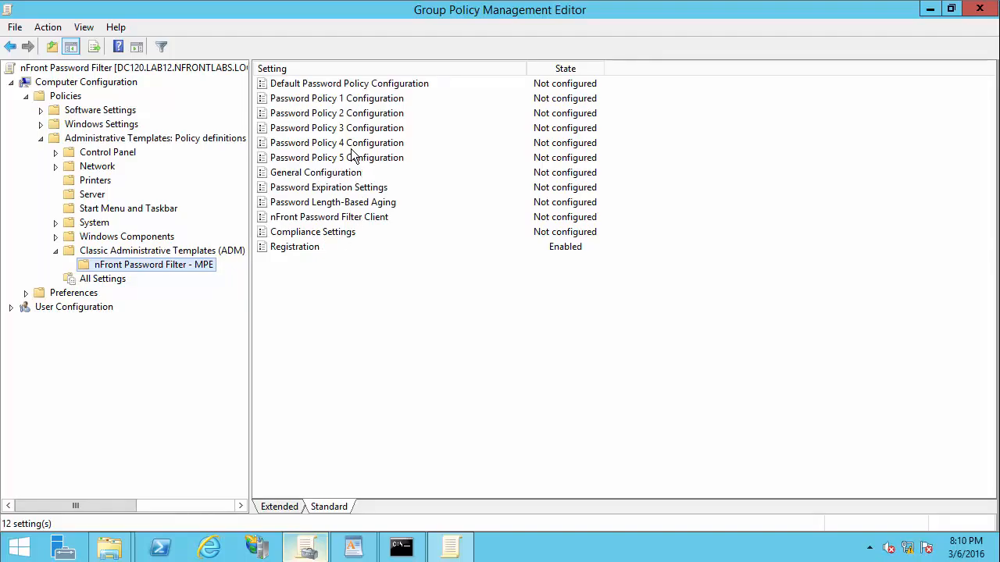
Step: Set General Configuration to Enabled with Turn on debugging checked
double_click(351, 173)
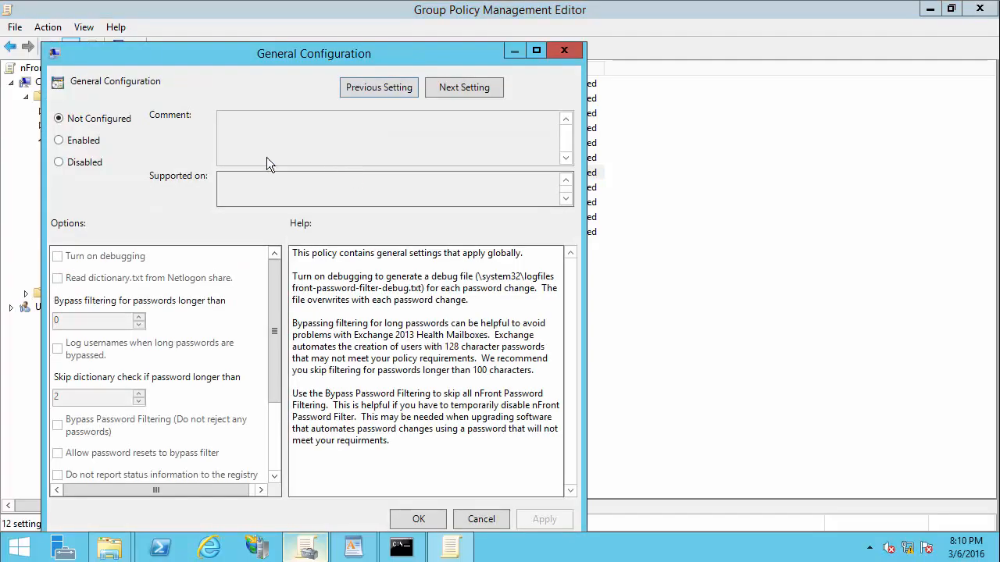
click(79, 142)
click(110, 257)
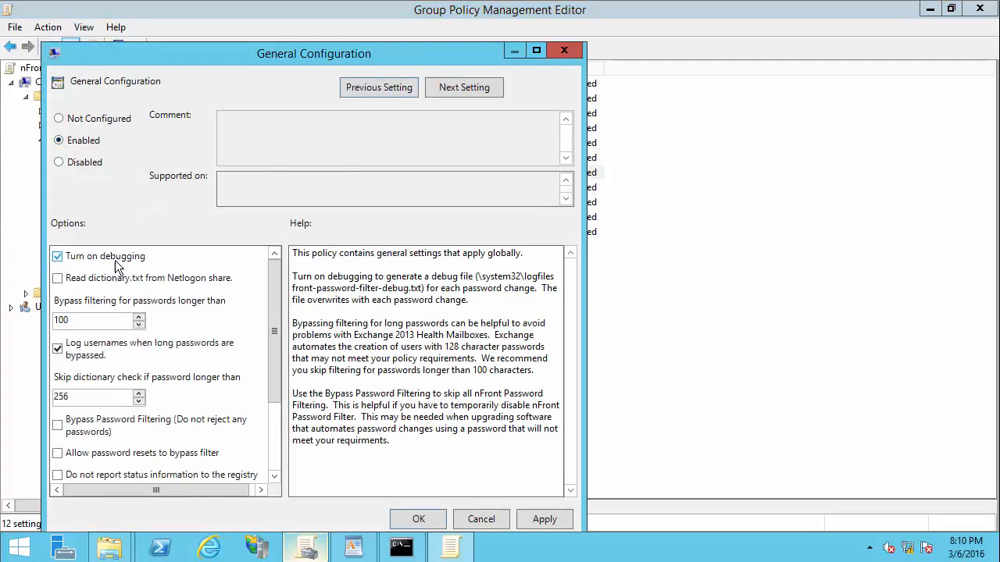
click(416, 519)
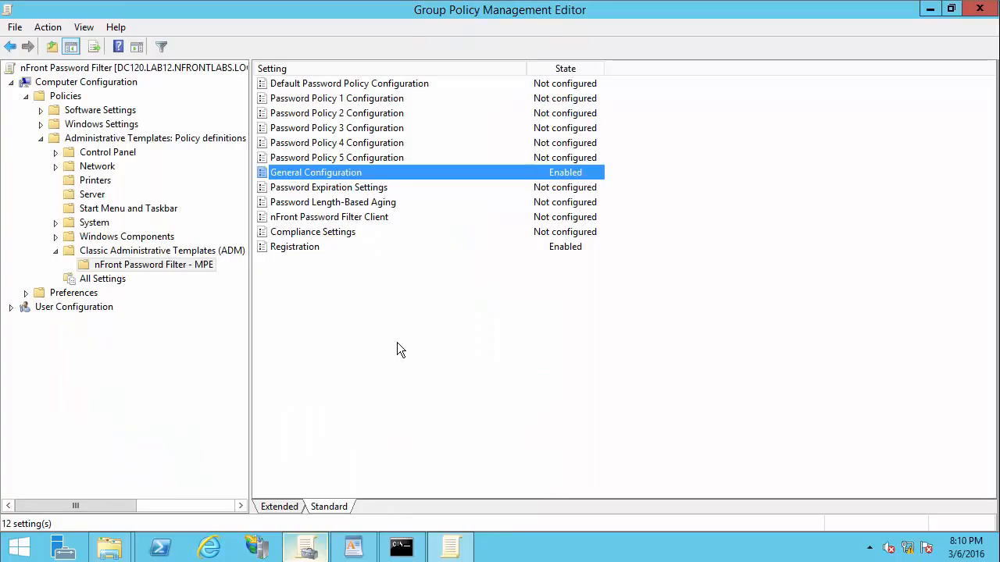
Step: Enable Compliance Settings with Enforce Stanford Password Policy checked and confirm
click(344, 234)
double_click(344, 233)
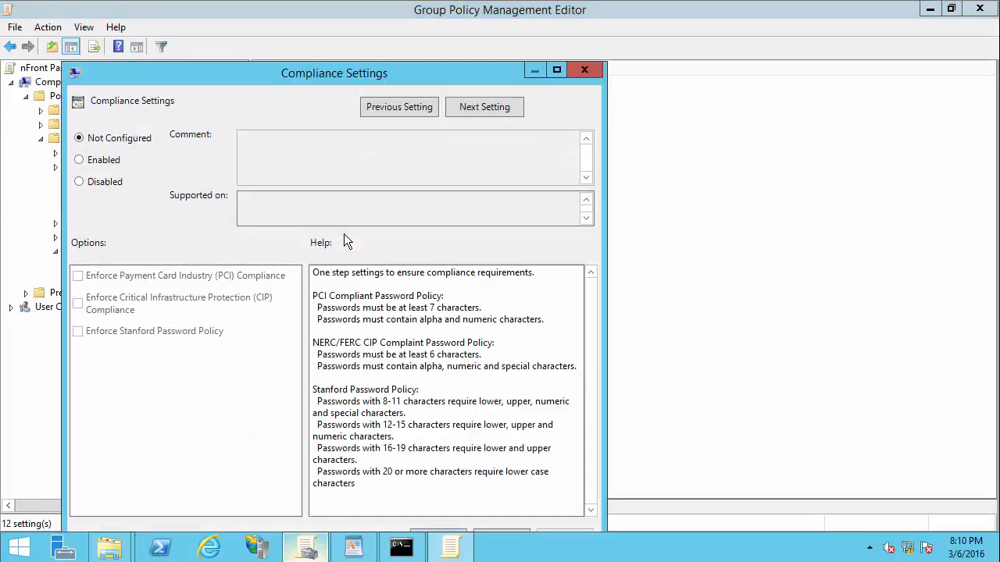
click(103, 162)
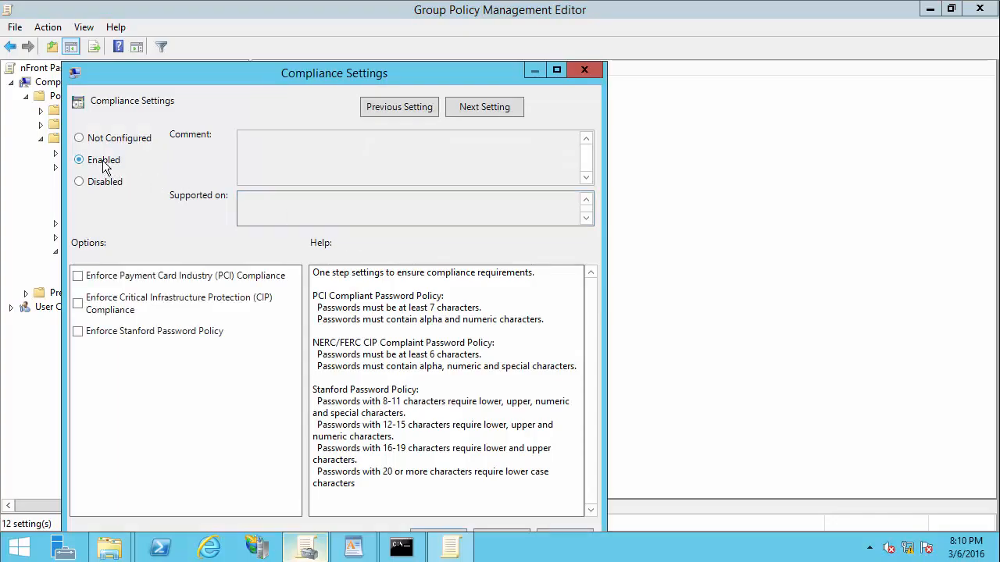
click(79, 332)
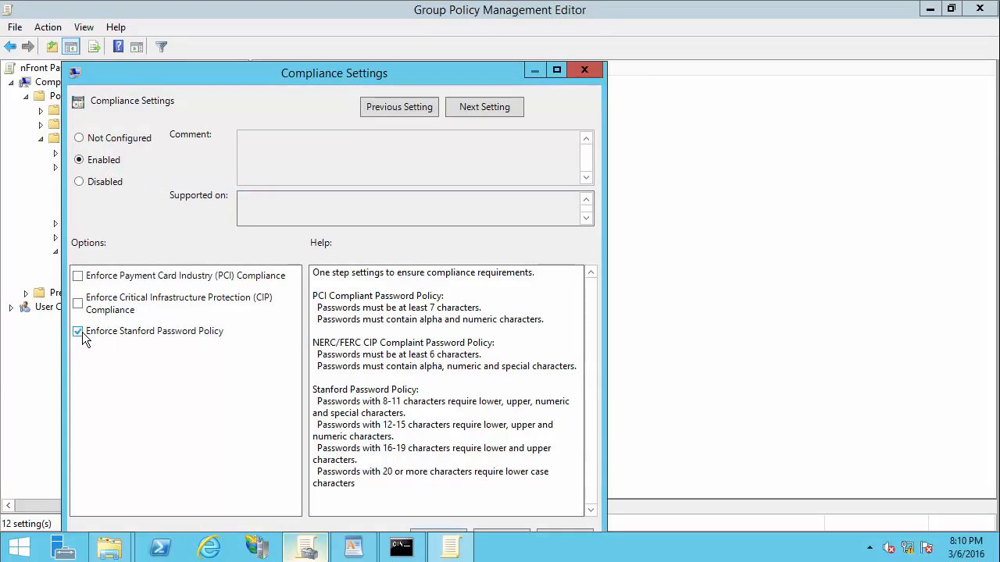
double_click(492, 75)
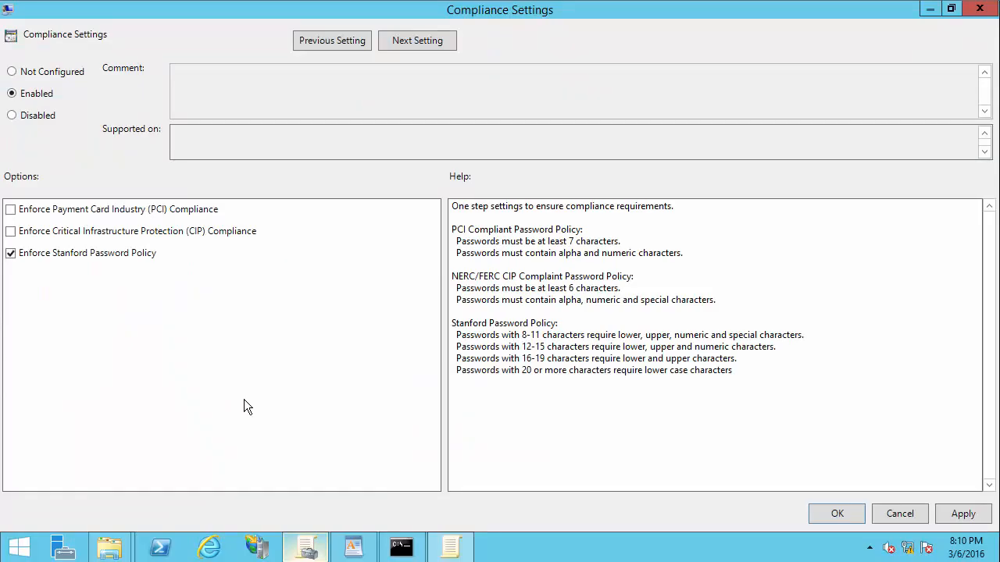
click(950, 9)
drag(475, 75, 682, 118)
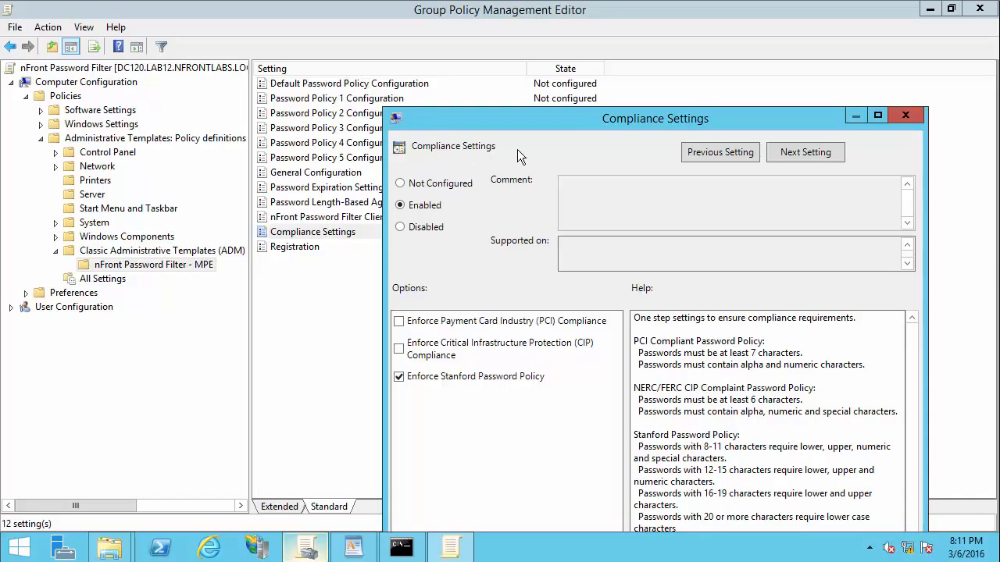
drag(591, 116, 526, 39)
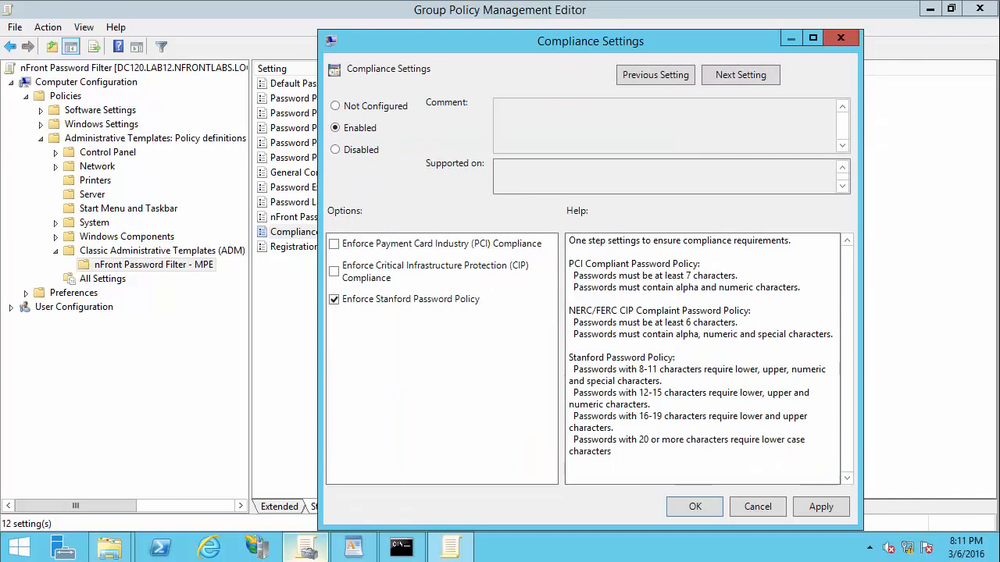
click(695, 507)
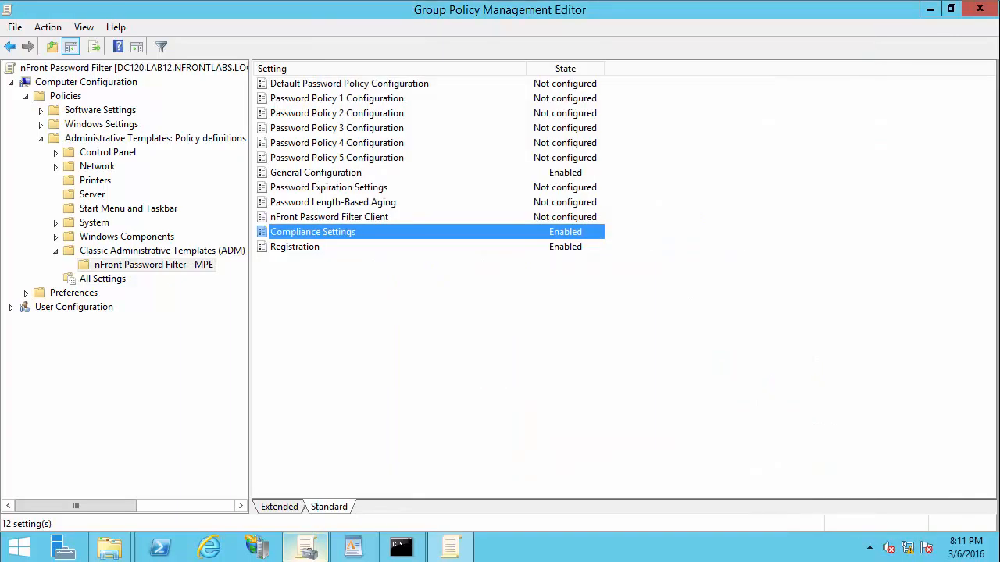
click(350, 83)
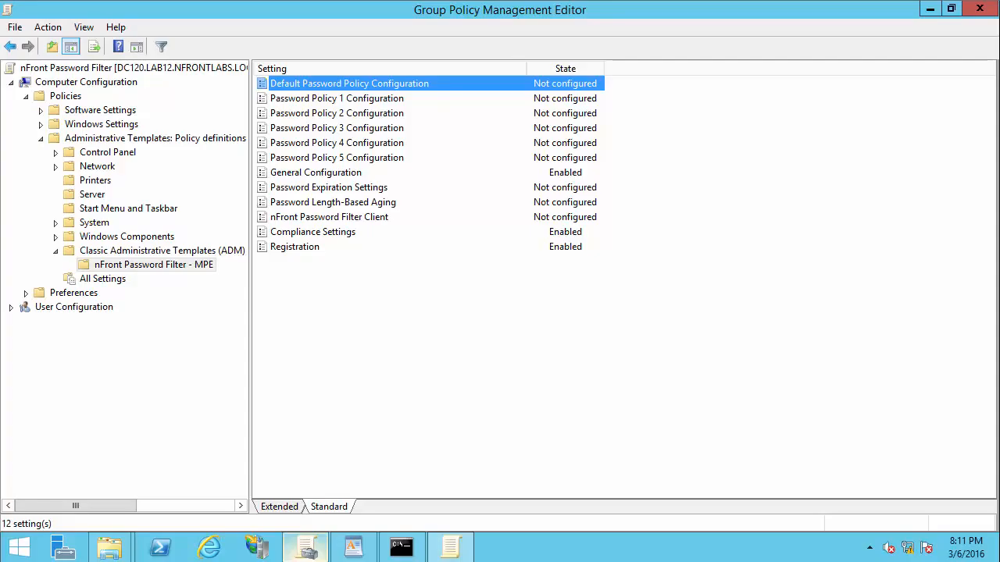
Step: Enable Default Password Policy Configuration and require at least 1 numeric character
double_click(349, 83)
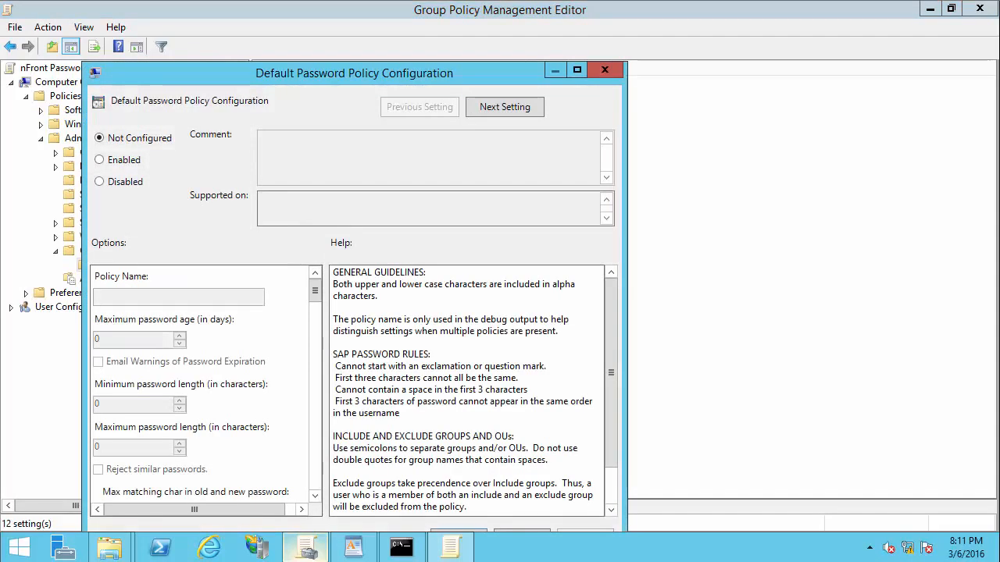
click(100, 161)
click(577, 71)
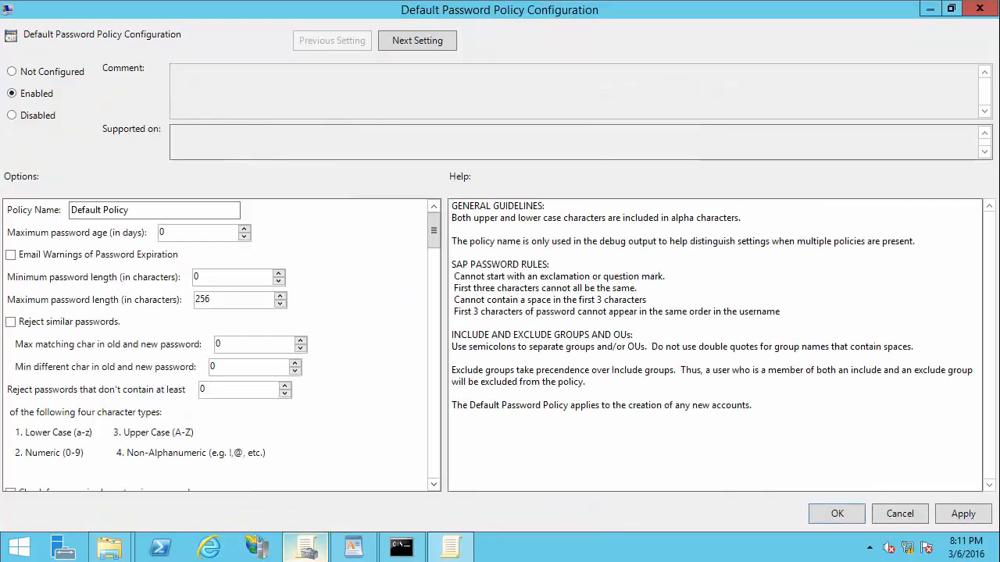
click(434, 484)
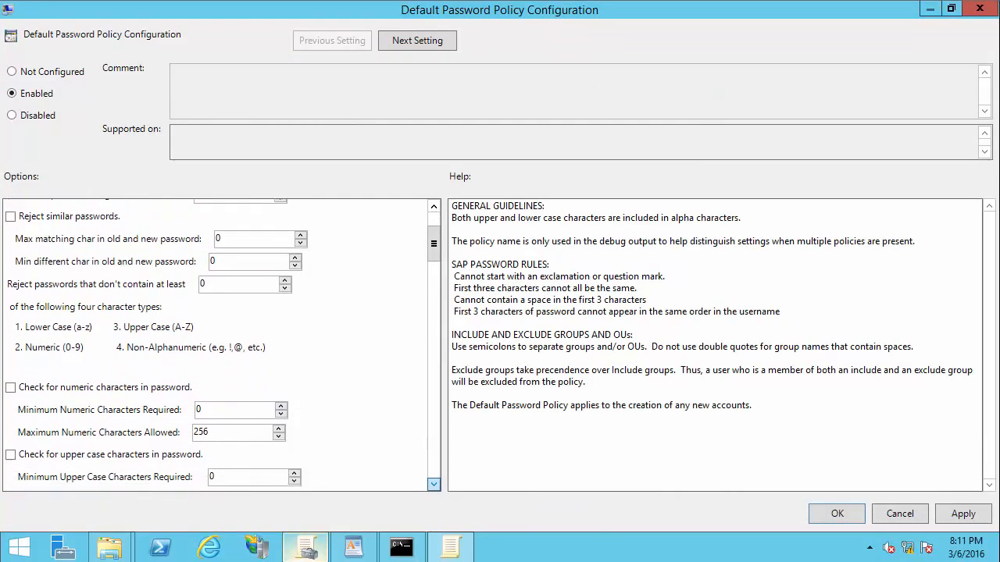
click(10, 384)
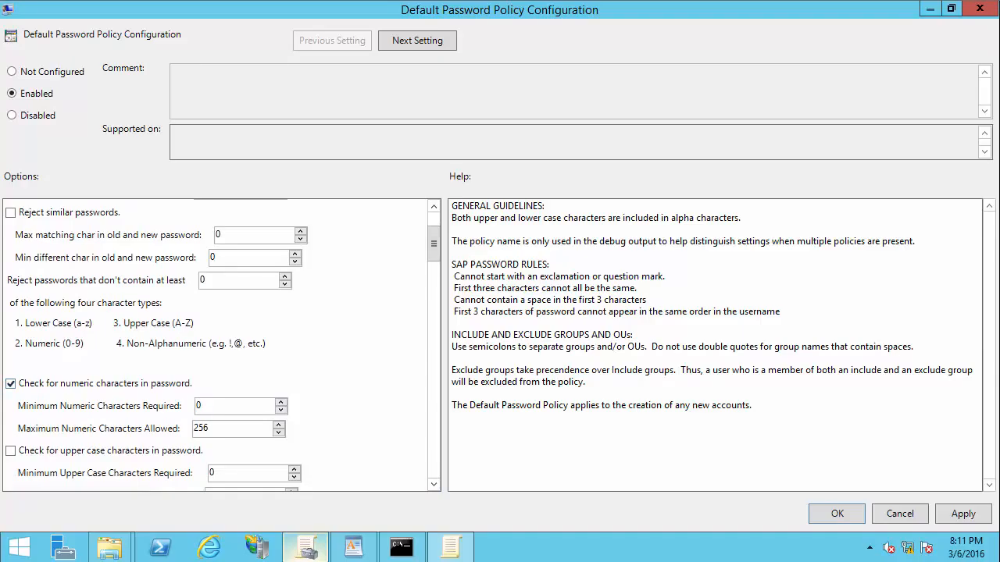
click(280, 402)
Step: Turn on rejection of passwords containing dictionary words and save the policy
scroll(219, 344, down, 10)
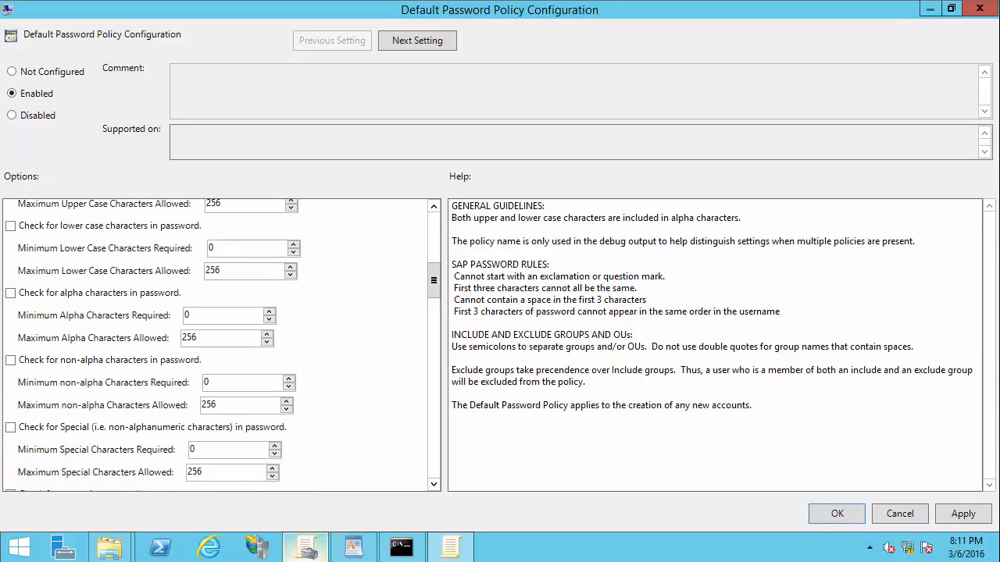
scroll(219, 343, down, 5)
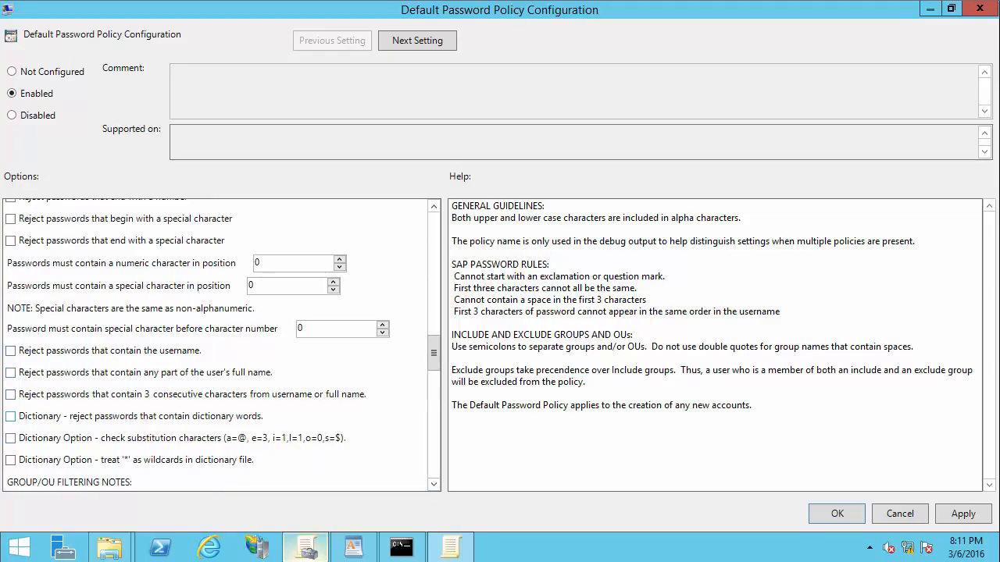
click(11, 417)
click(837, 513)
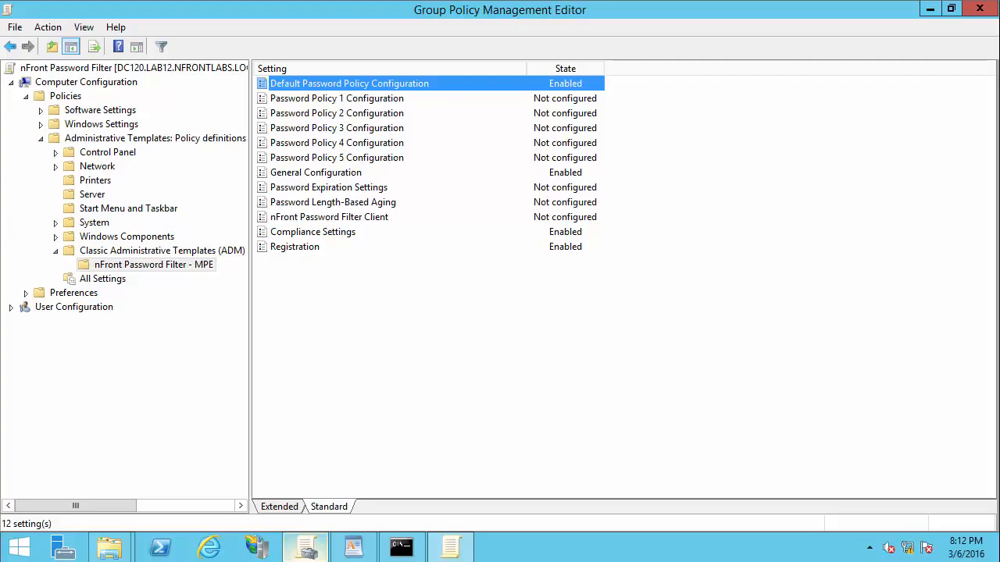
Step: Minimize both policy windows and rerun gpupdate /force in Command Prompt
click(930, 9)
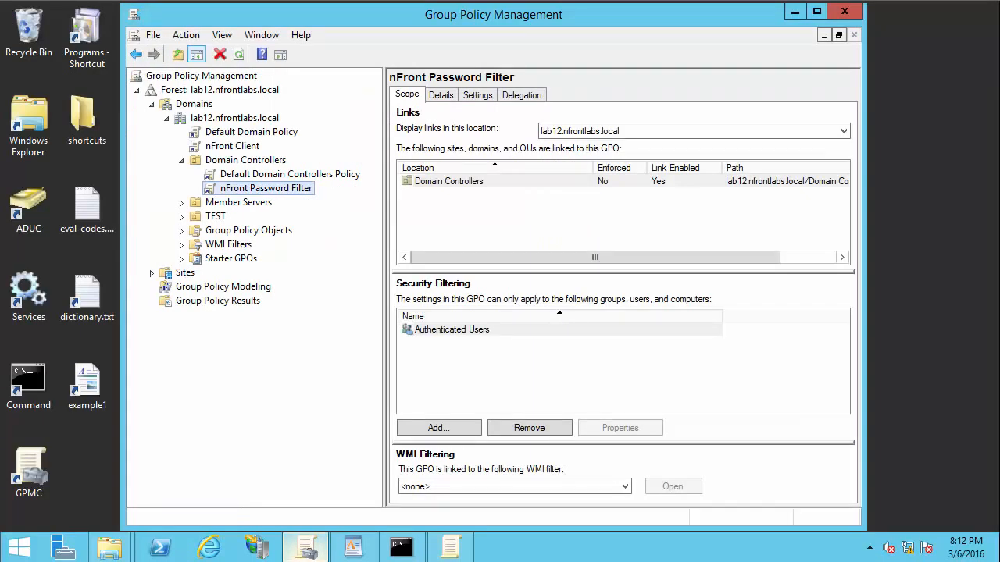
click(795, 11)
click(400, 547)
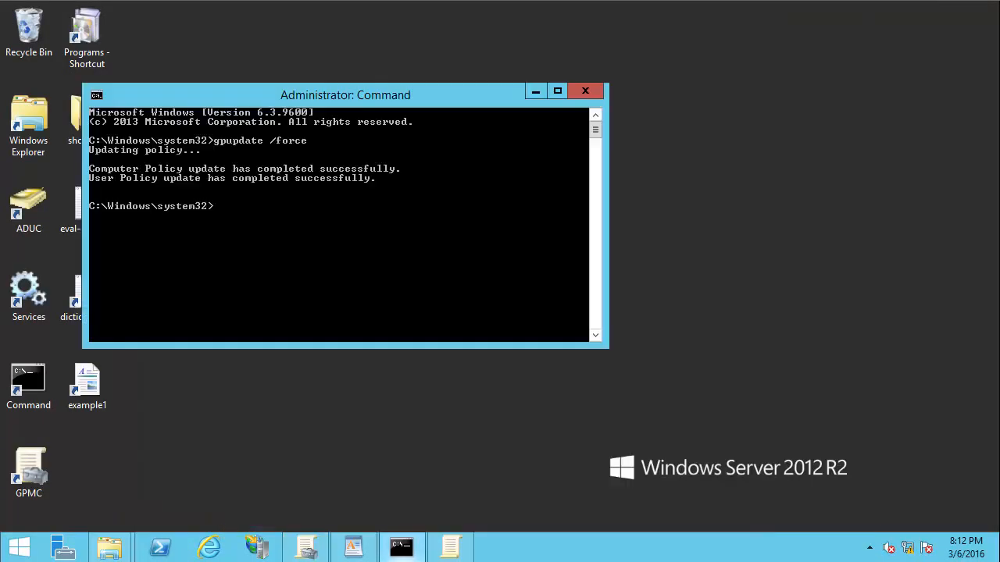
key(Up)
key(Return)
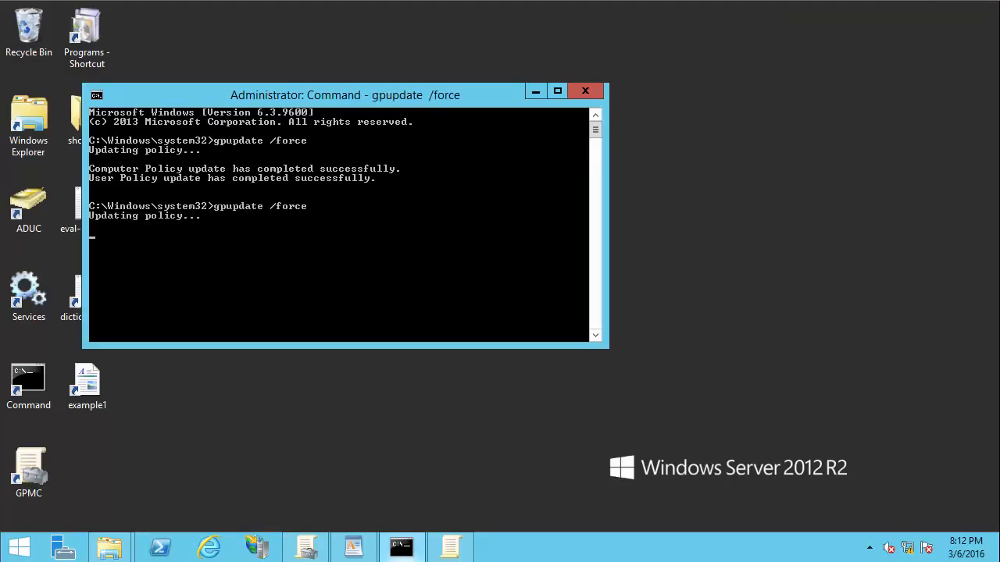
drag(393, 97, 455, 35)
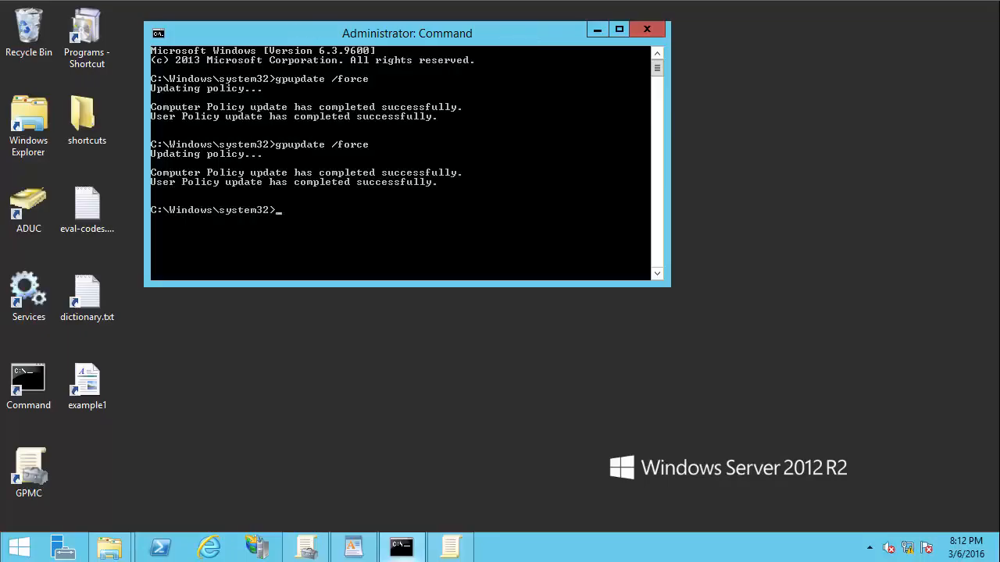
Step: Clear the console with cls and type a net user command giving test200 a digit-free password
key(Return)
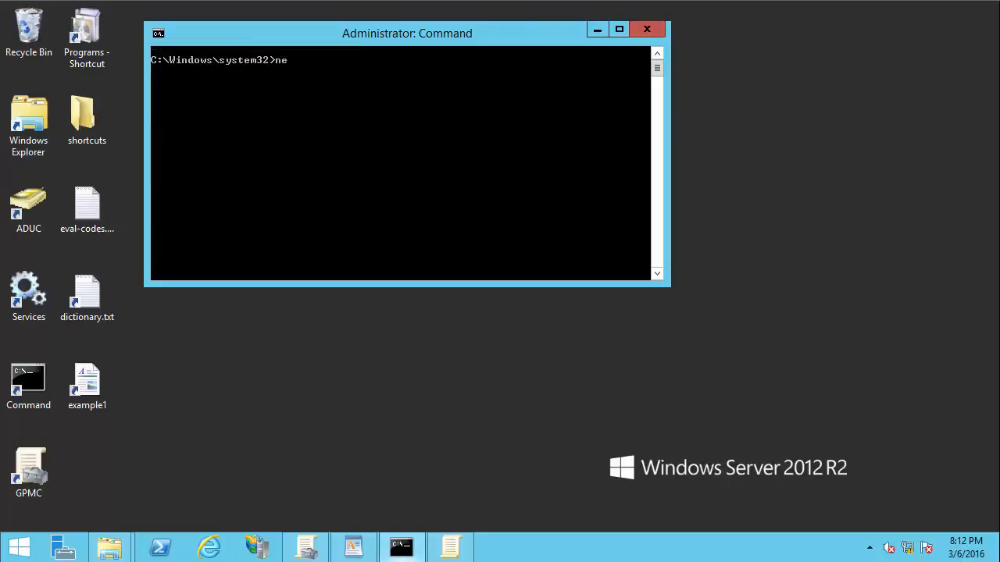
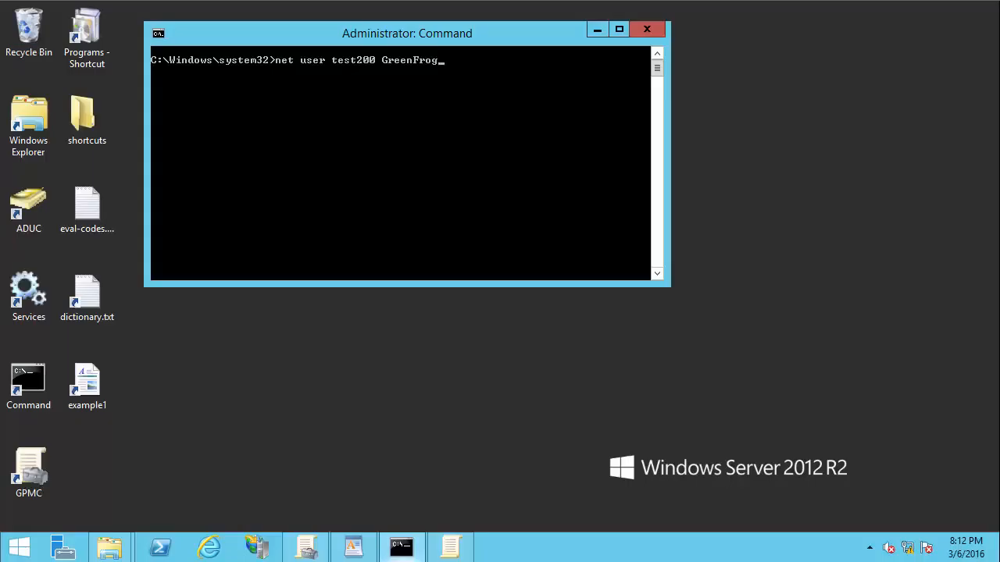
Step: Check the requirements document, then run the command and see it rejected by password policy
drag(472, 43, 767, 43)
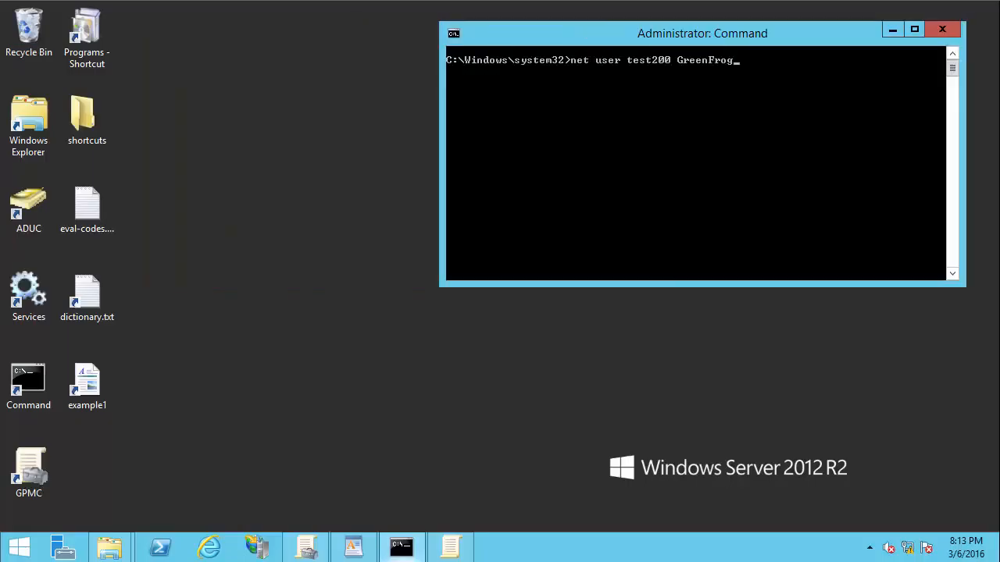
click(354, 548)
click(401, 547)
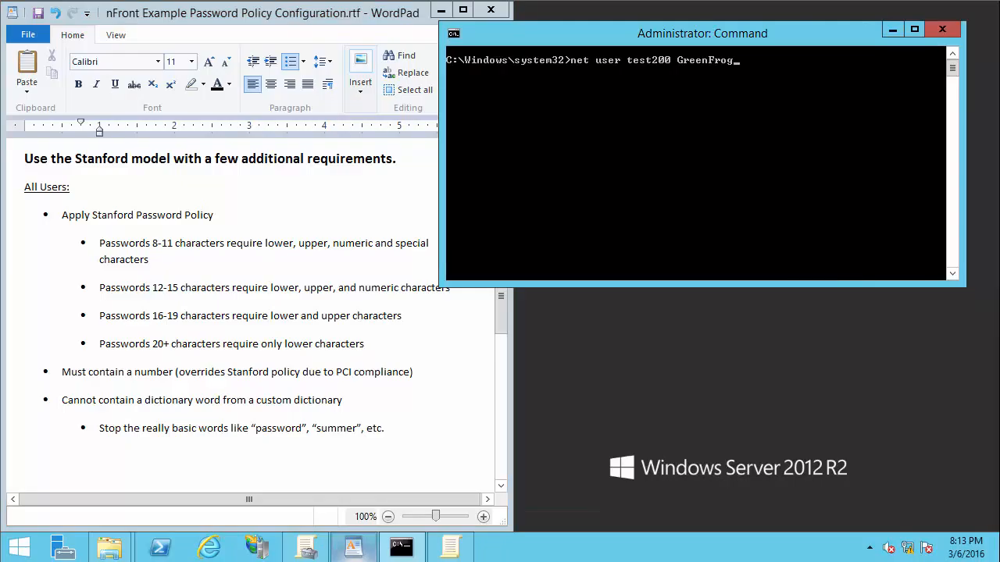
drag(623, 34, 617, 21)
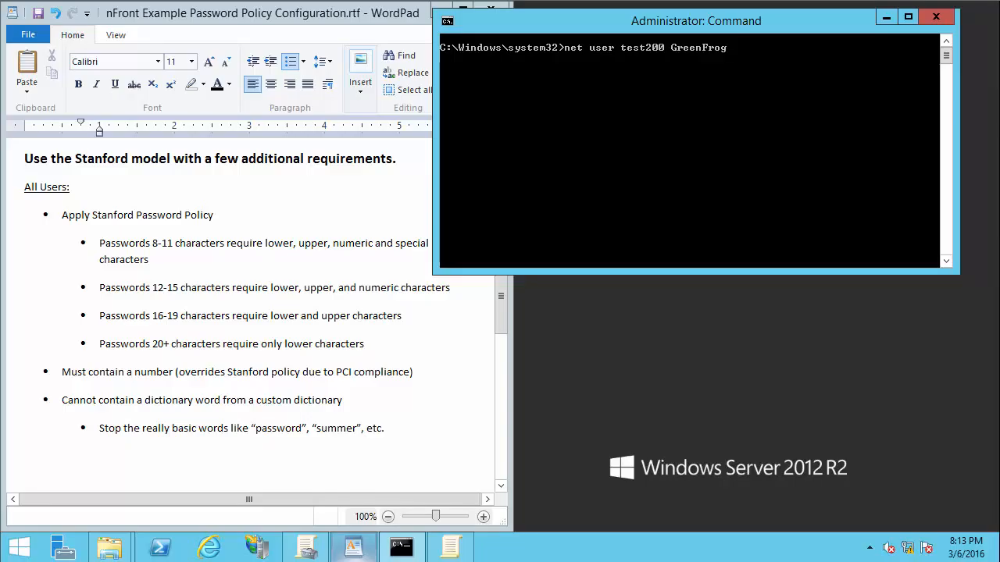
key(Return)
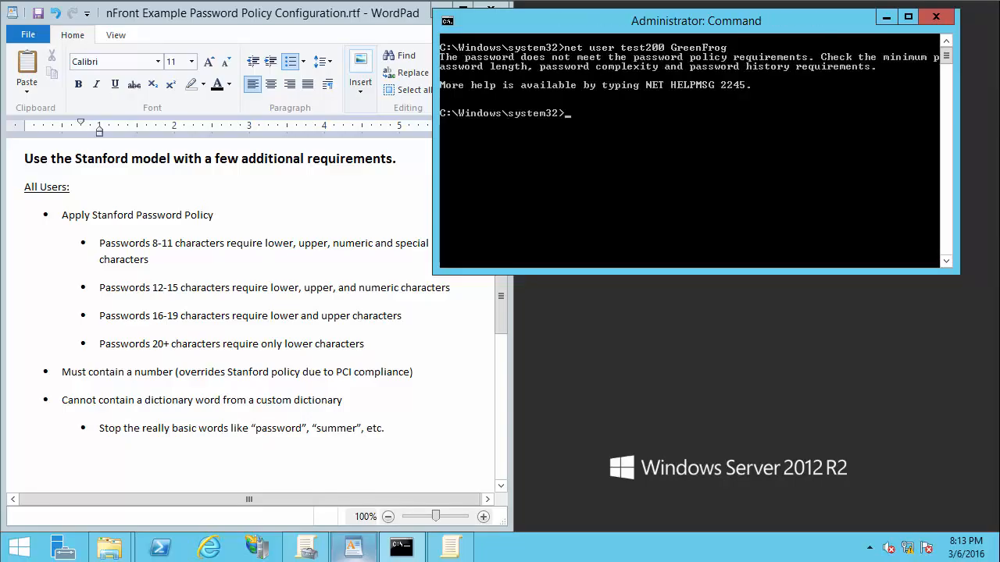
click(110, 547)
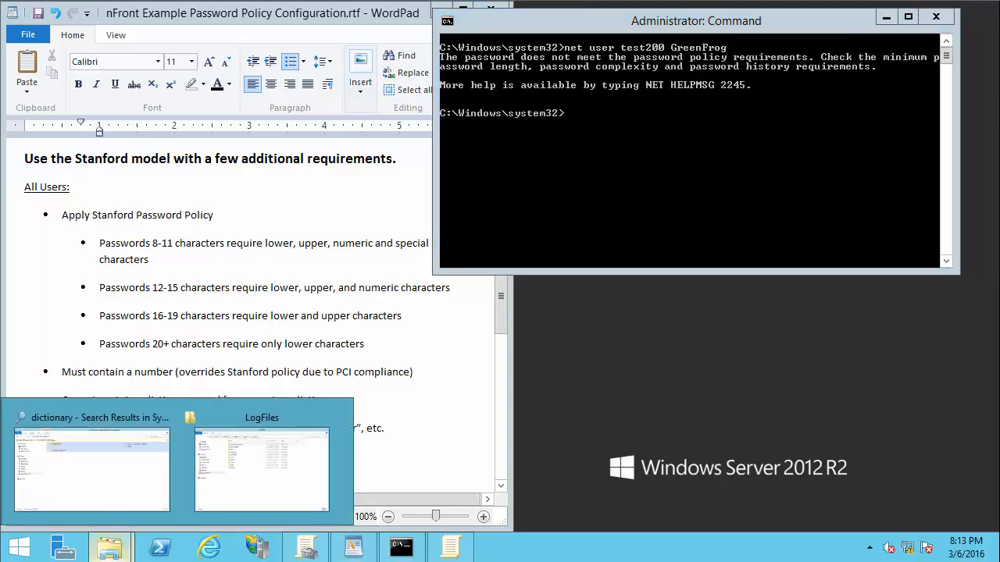
Step: Open nfront-password-filter-debug.txt from LogFiles and highlight the Stanford-requirements-enforced line
click(262, 469)
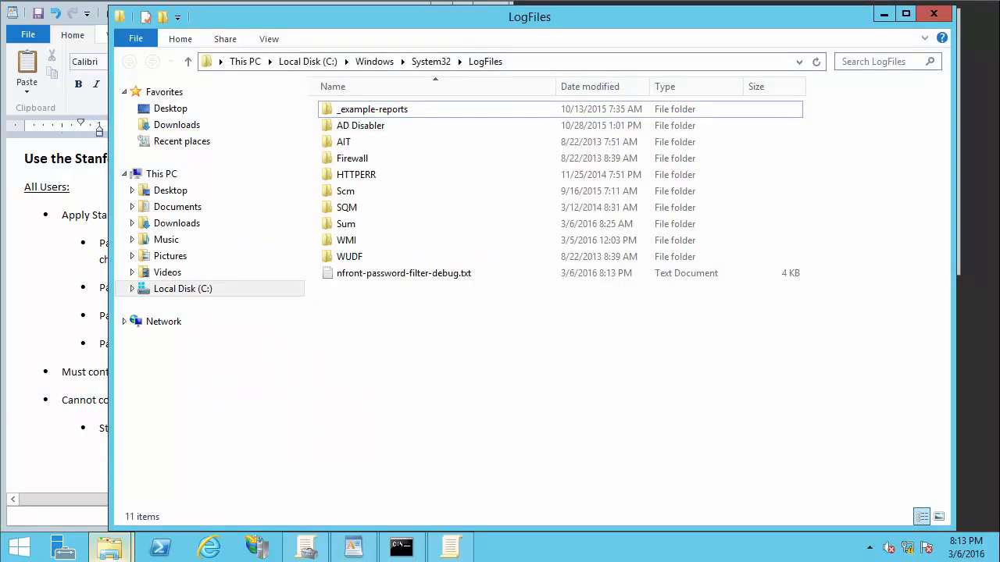
double_click(553, 273)
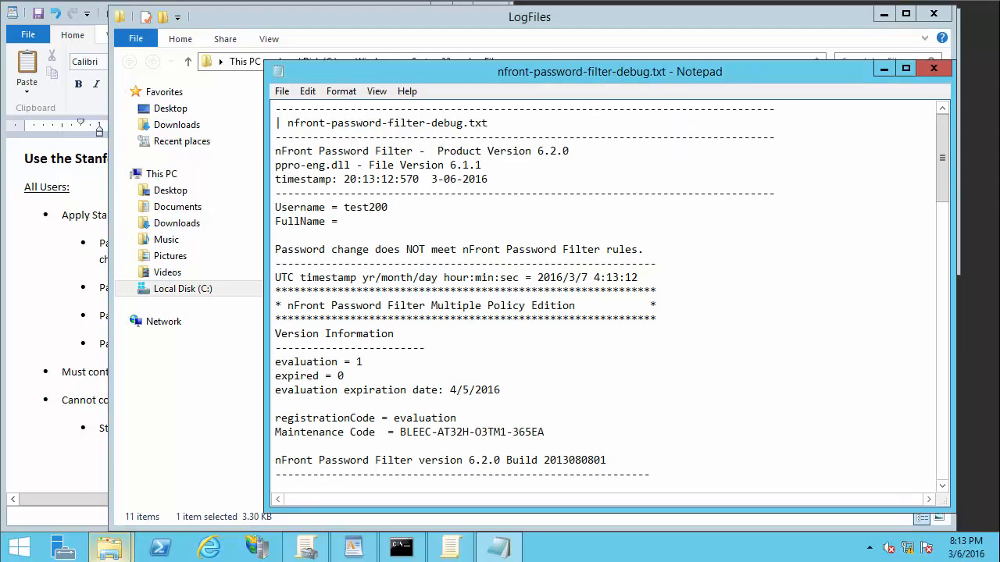
scroll(612, 293, down, 6)
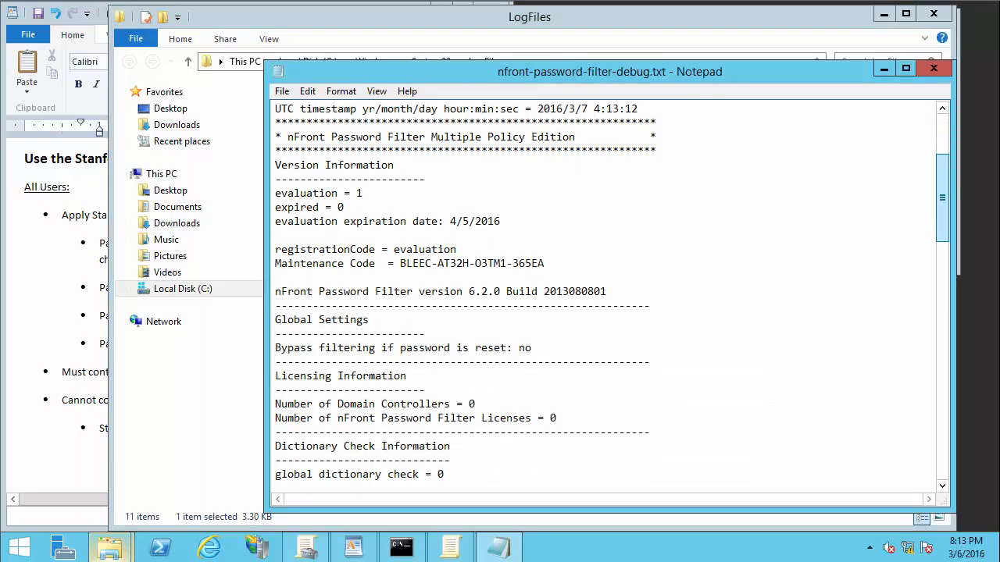
scroll(612, 293, down, 4)
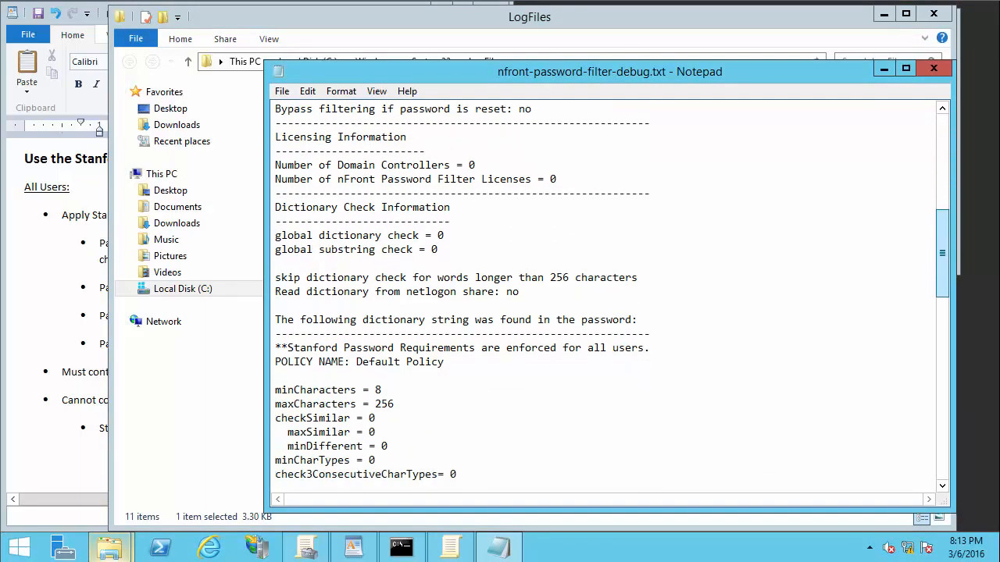
drag(650, 334, 275, 334)
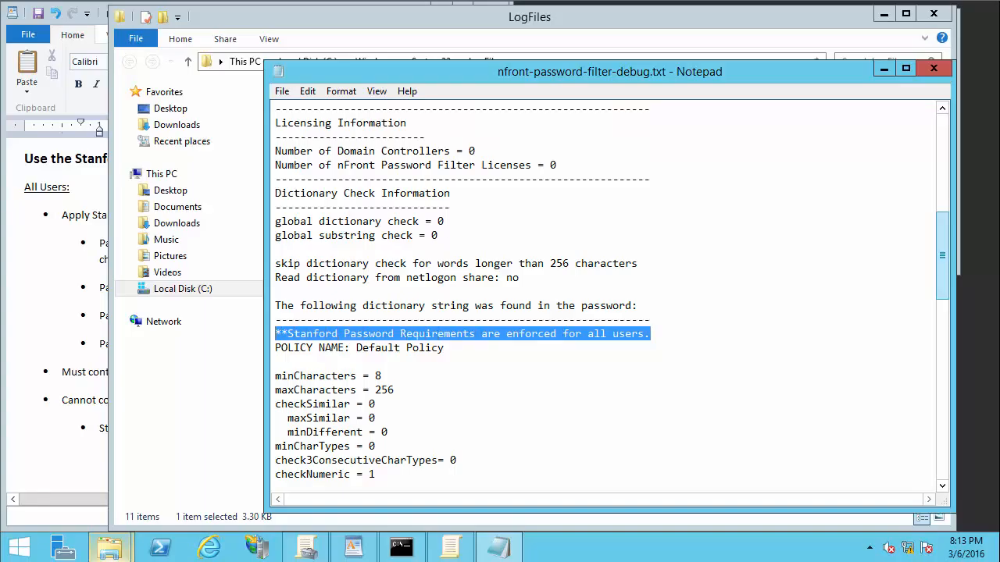
Step: Review the numeric-character settings and failure code 136 reasons, then minimize Notepad and Explorer
scroll(613, 298, down, 5)
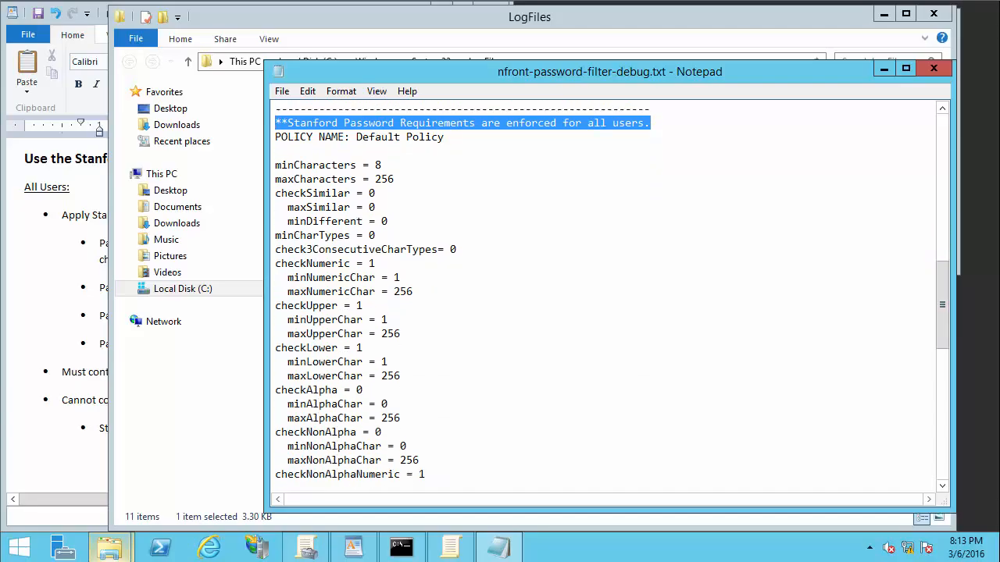
drag(414, 291, 275, 263)
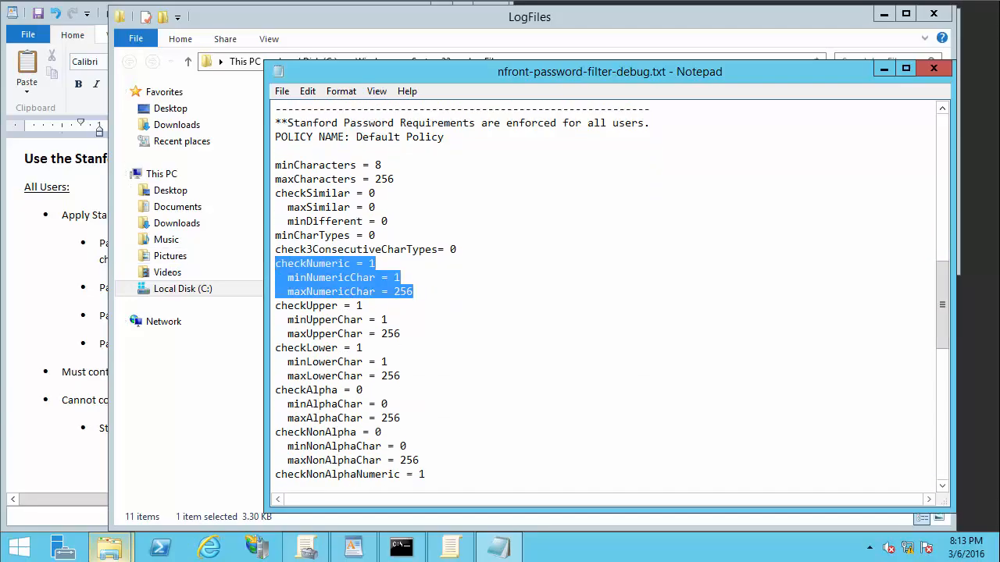
click(942, 459)
click(942, 459)
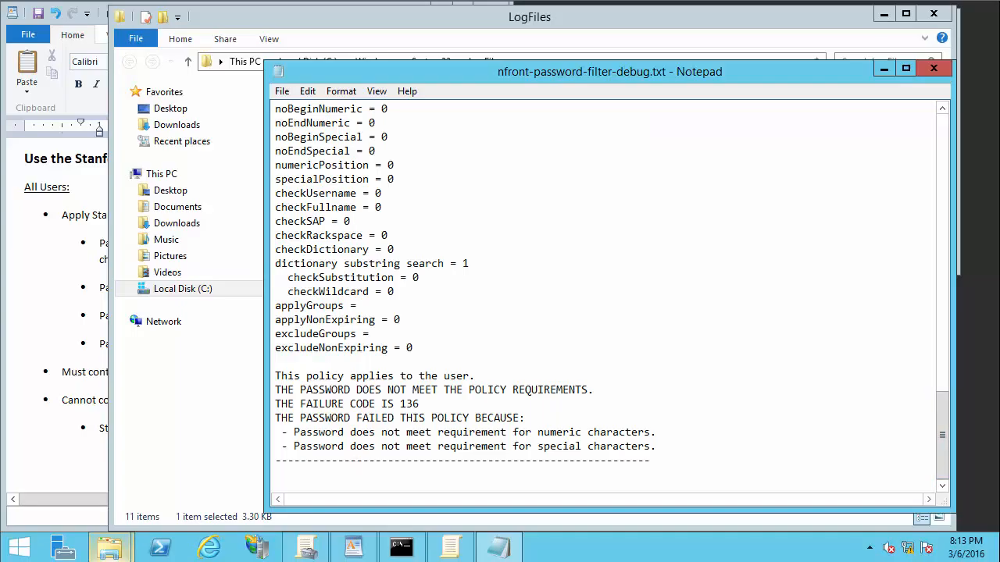
click(883, 68)
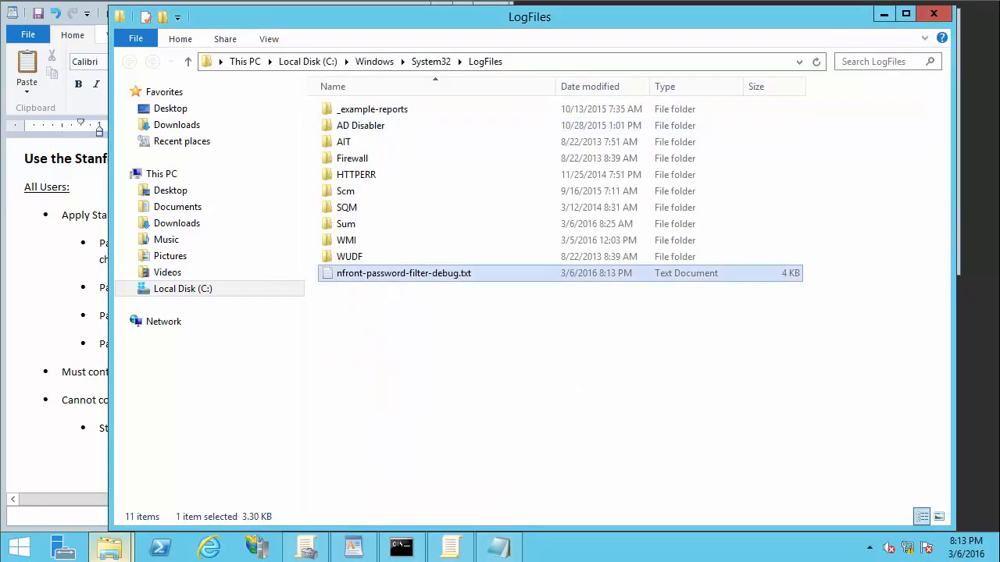
click(884, 13)
Step: Rerun the net user command with a digit and symbol added, and the password is accepted
key(Up)
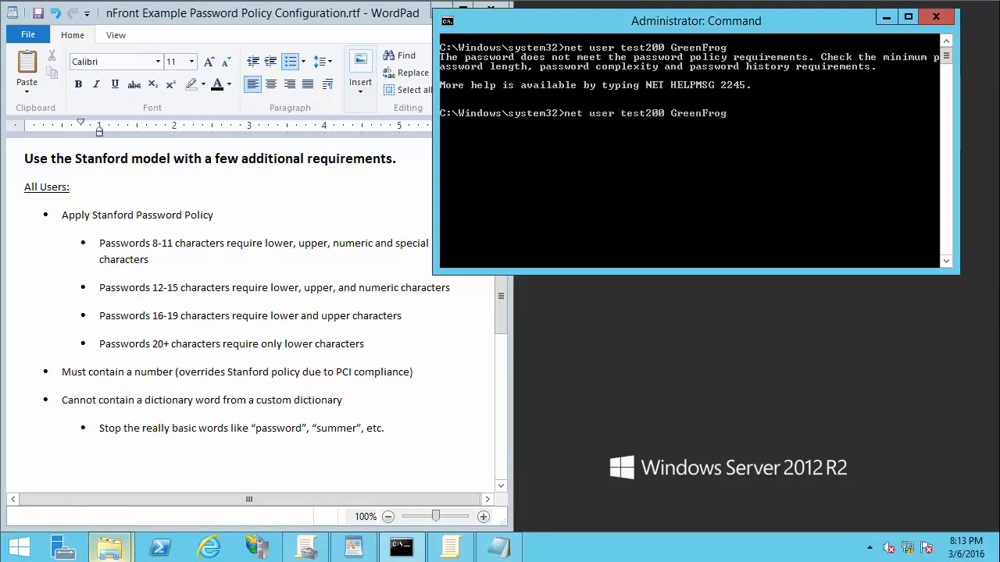
key(Return)
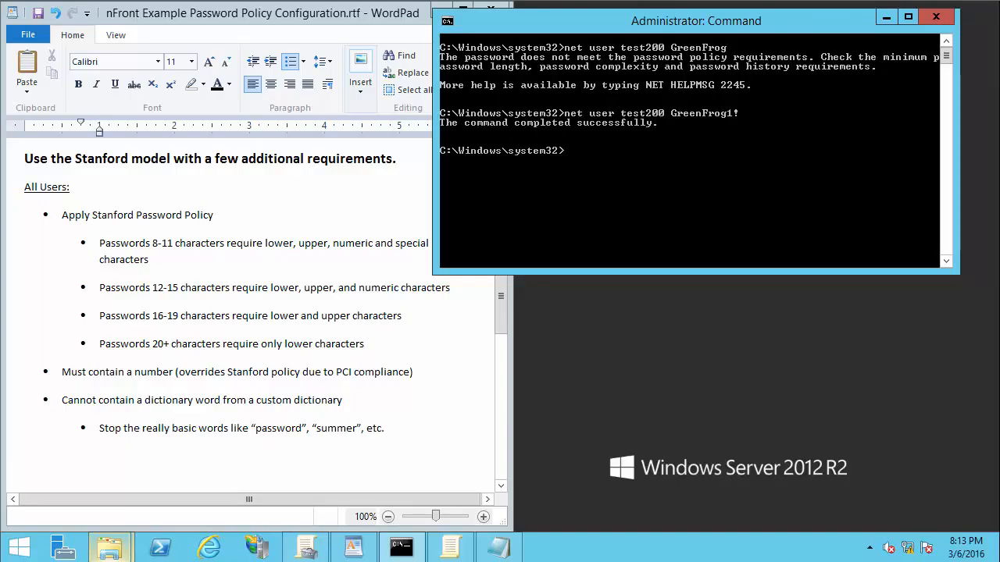
Step: Bring up the File Explorer search results showing dictionary.txt in C:\Windows\System32
key(Up)
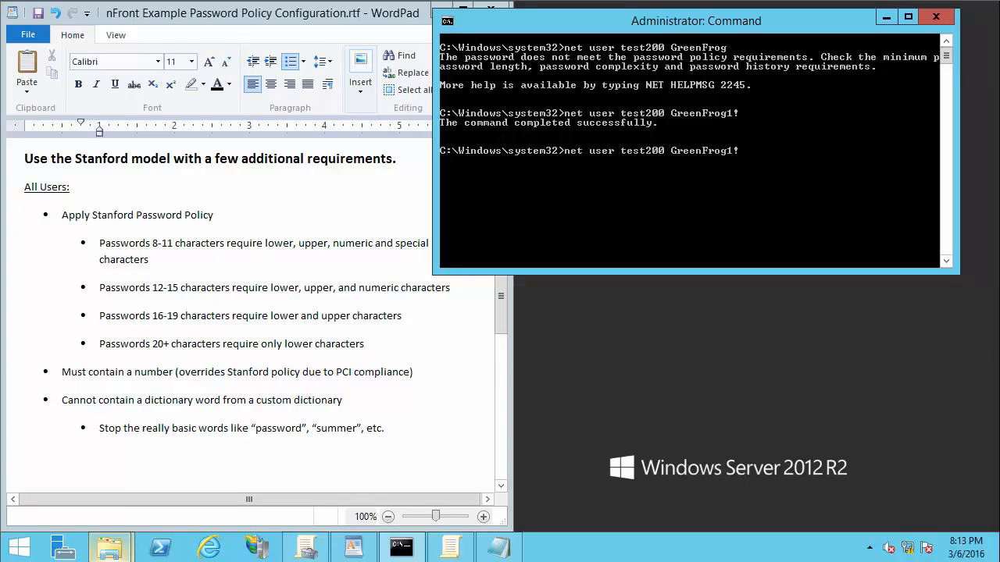
click(110, 548)
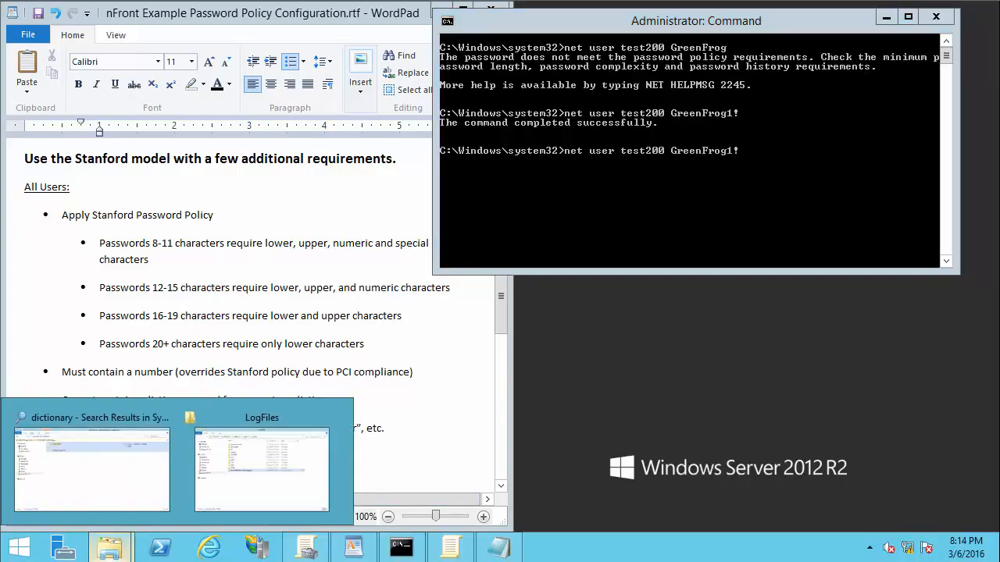
click(92, 465)
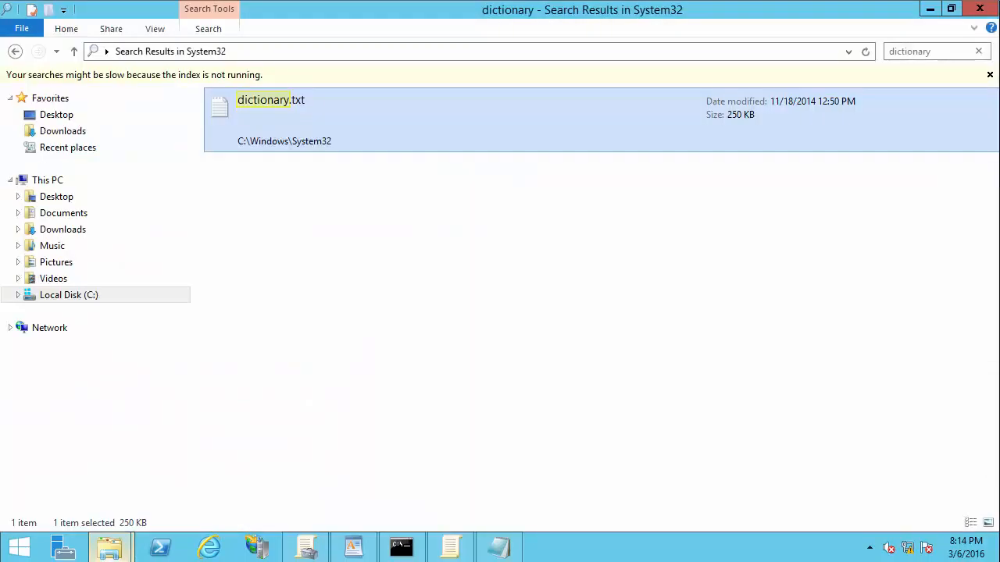
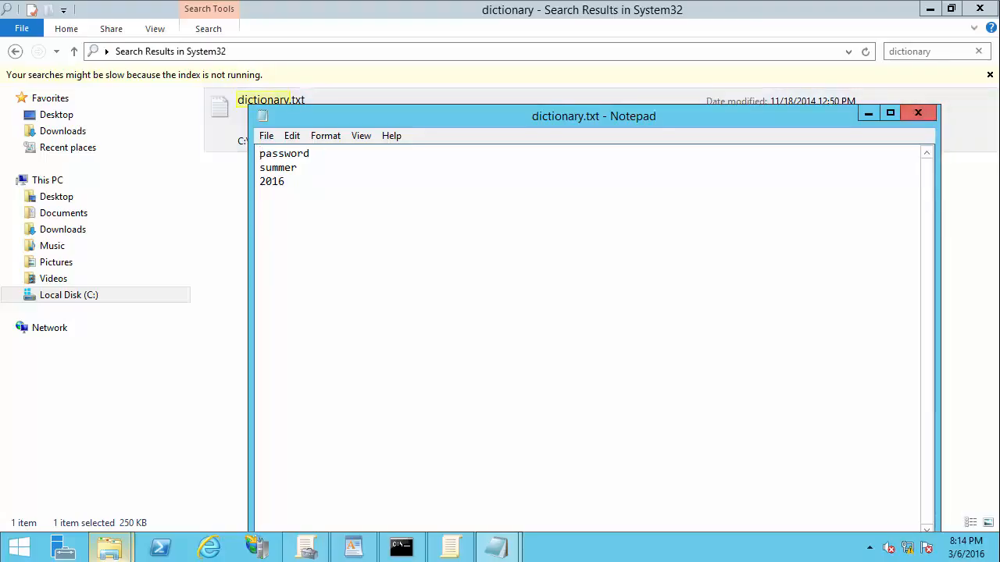
Step: Close dictionary.txt and rerun net user with a dictionary-based 'password' password, which the policy rejects
click(918, 112)
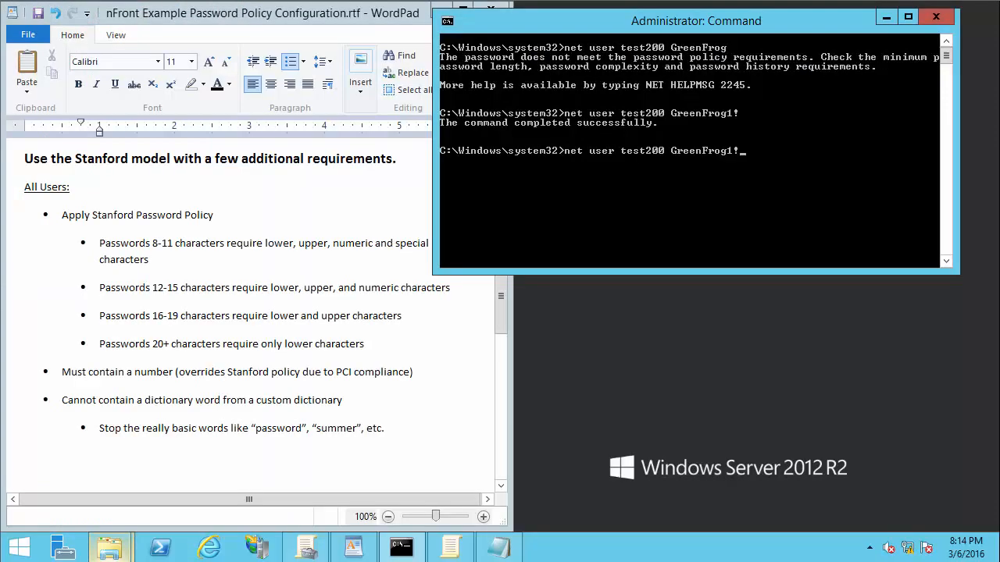
key(BackSpace)
key(BackSpace)
key(BackSpace)
key(BackSpace)
key(BackSpace)
key(BackSpace)
key(BackSpace)
key(BackSpace)
key(BackSpace)
key(BackSpace)
key(BackSpace)
key(Return)
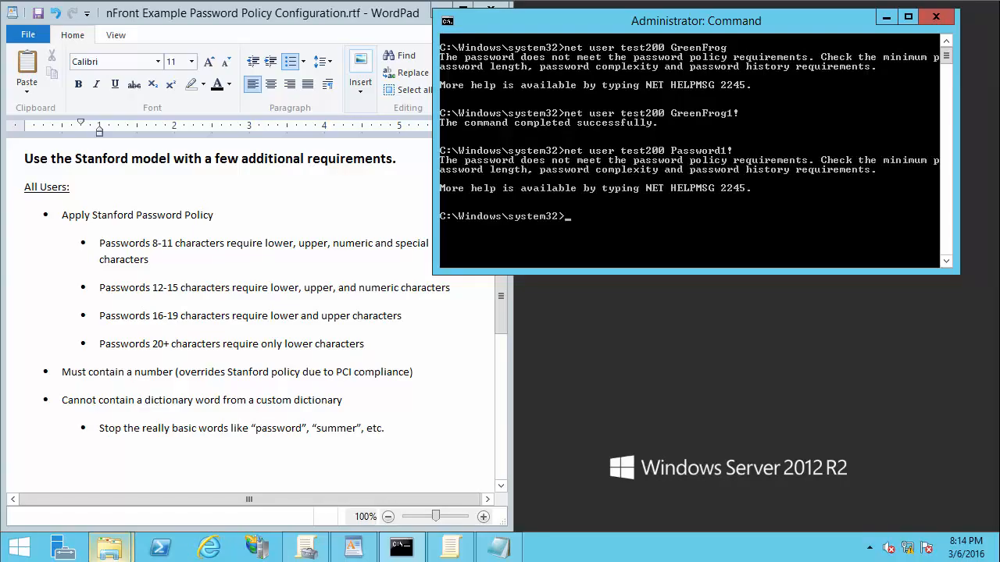
Step: Open nfront-password-filter-debug.txt from LogFiles maximized, find the dictionary.txt word failure, then close it
mouse_move(109, 547)
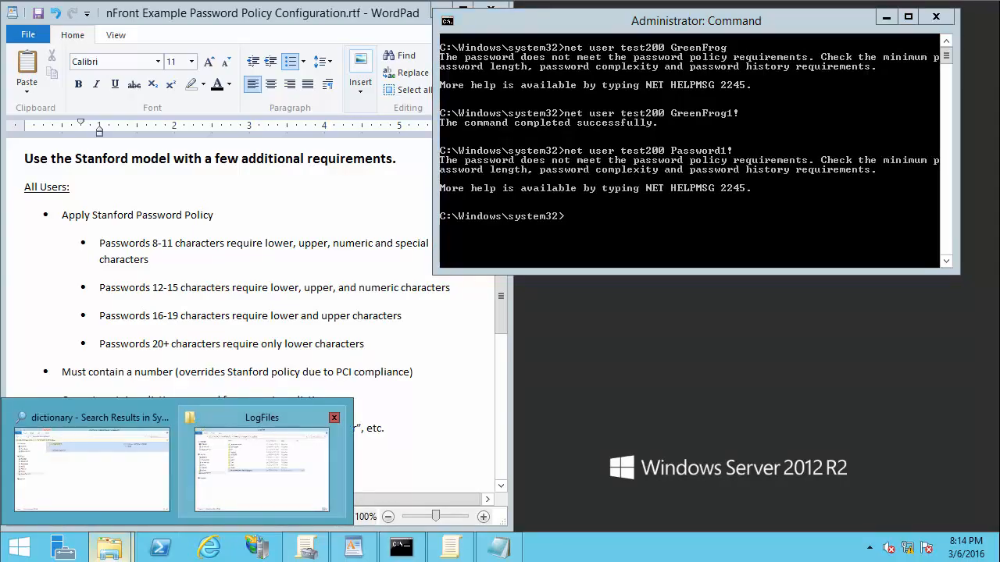
click(258, 464)
double_click(404, 274)
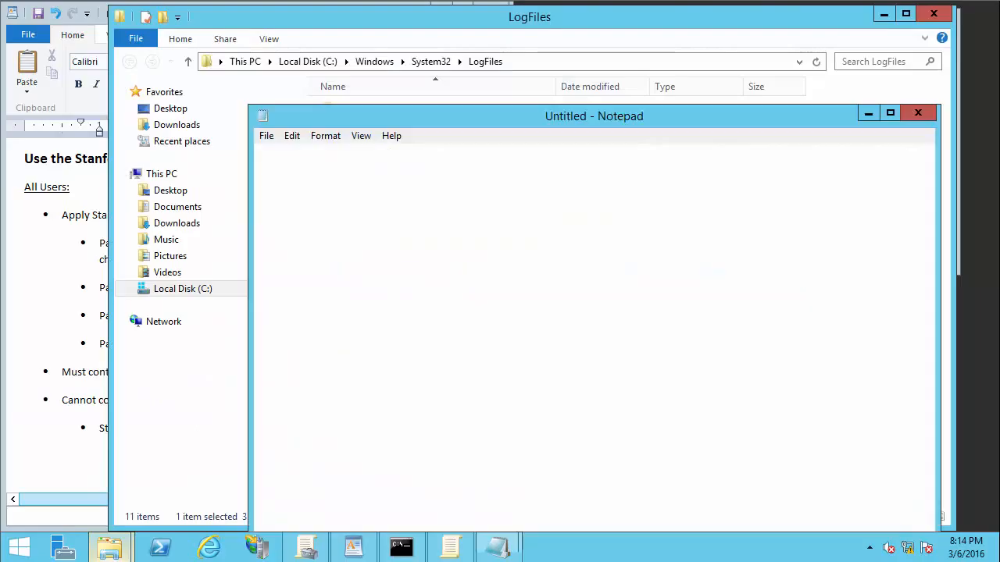
click(890, 114)
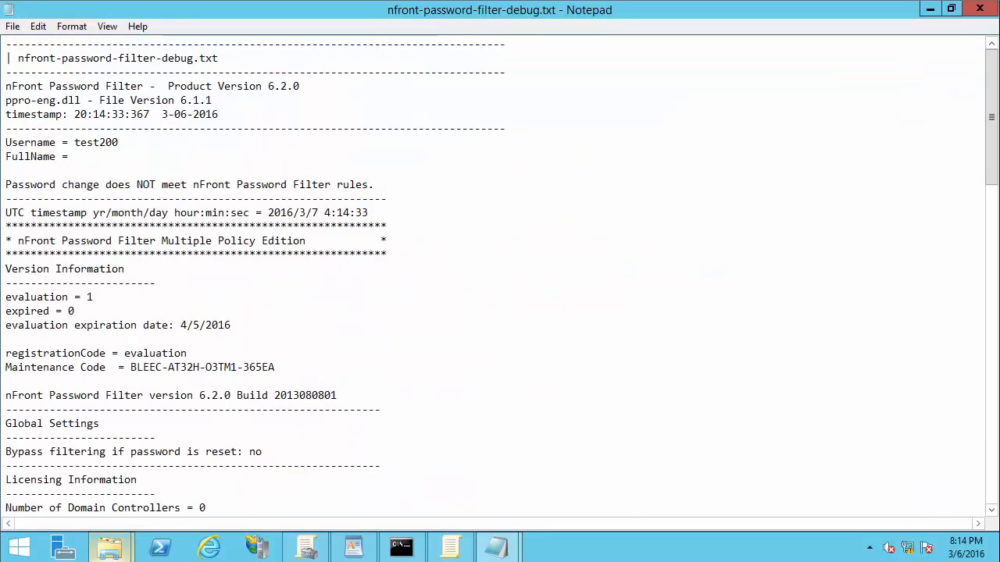
scroll(500, 274, down, 8)
scroll(499, 273, down, 2)
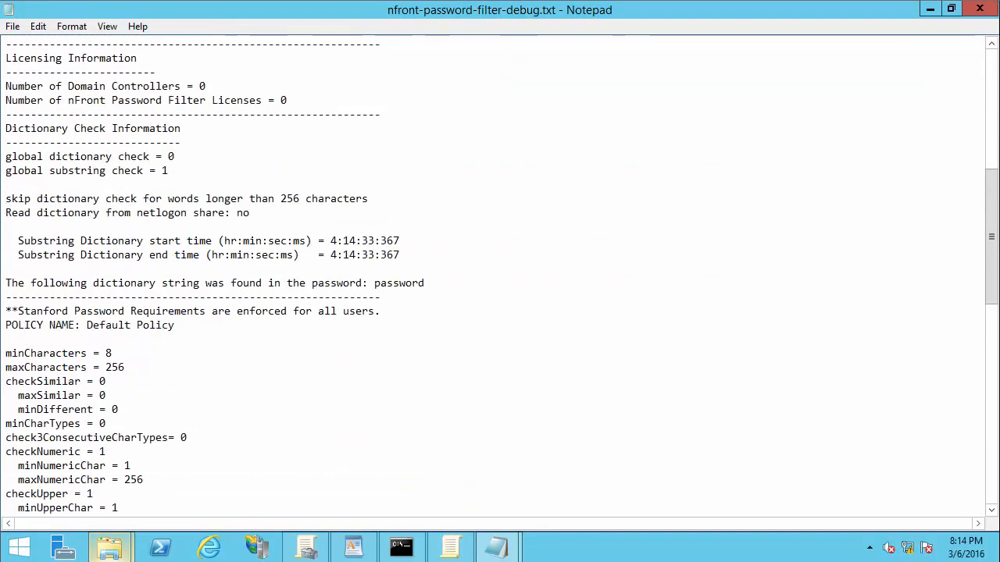
double_click(399, 284)
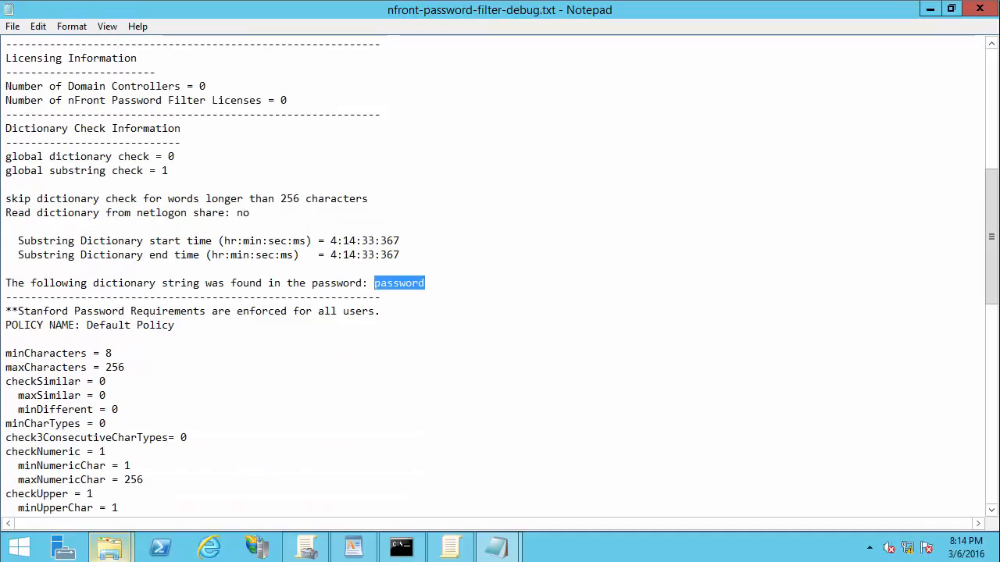
scroll(500, 274, down, 15)
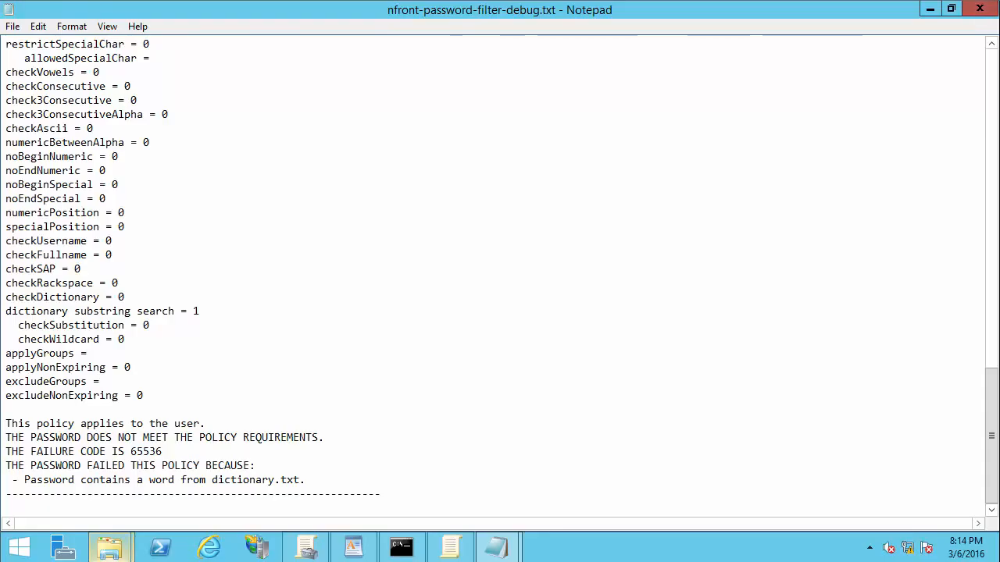
click(980, 9)
Step: Retry the test account's net user command with a long letters-only password, which is rejected
click(402, 548)
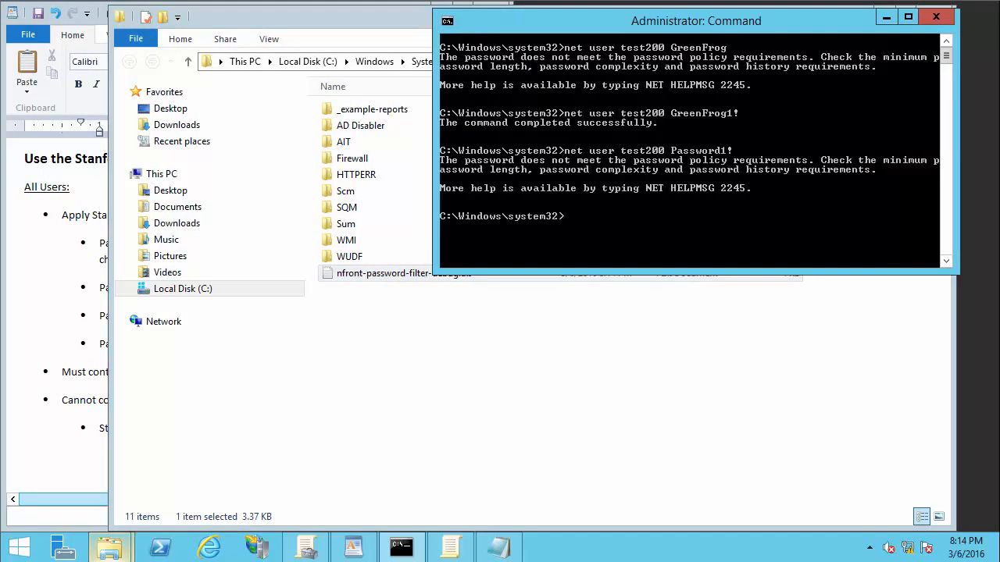
key(Up)
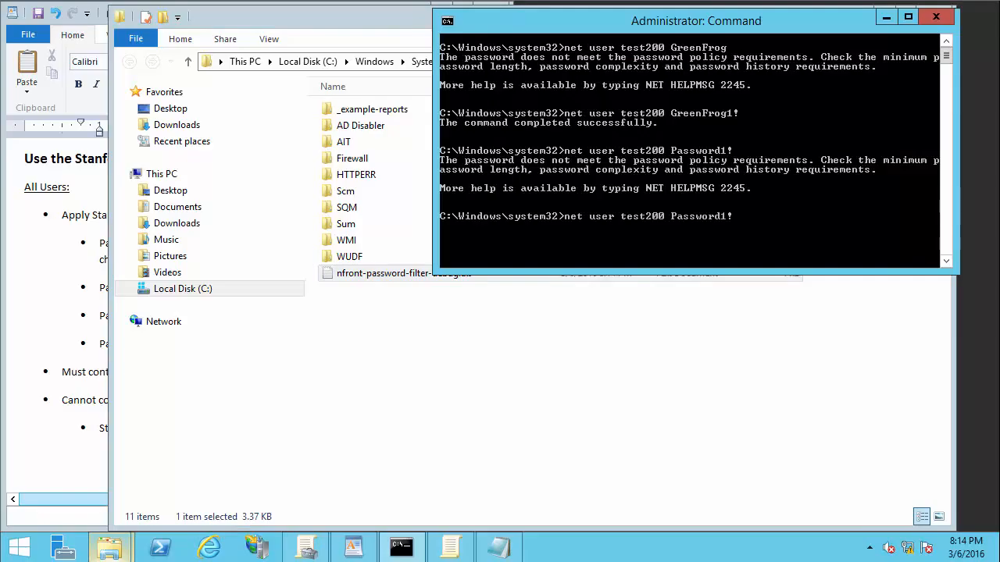
key(BackSpace)
key(BackSpace)
key(BackSpace)
key(BackSpace)
key(BackSpace)
key(BackSpace)
key(BackSpace)
key(BackSpace)
key(BackSpace)
key(BackSpace)
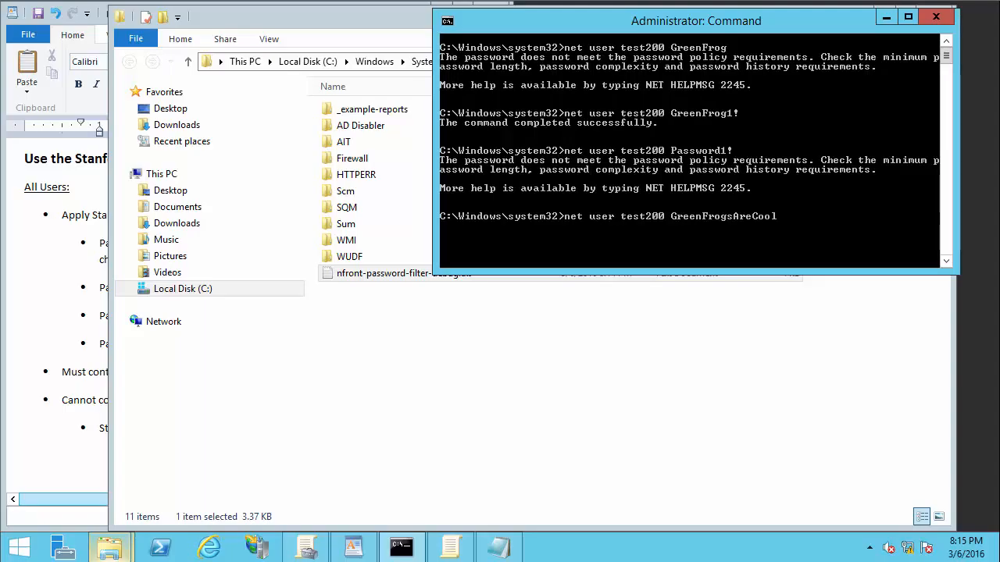
click(354, 547)
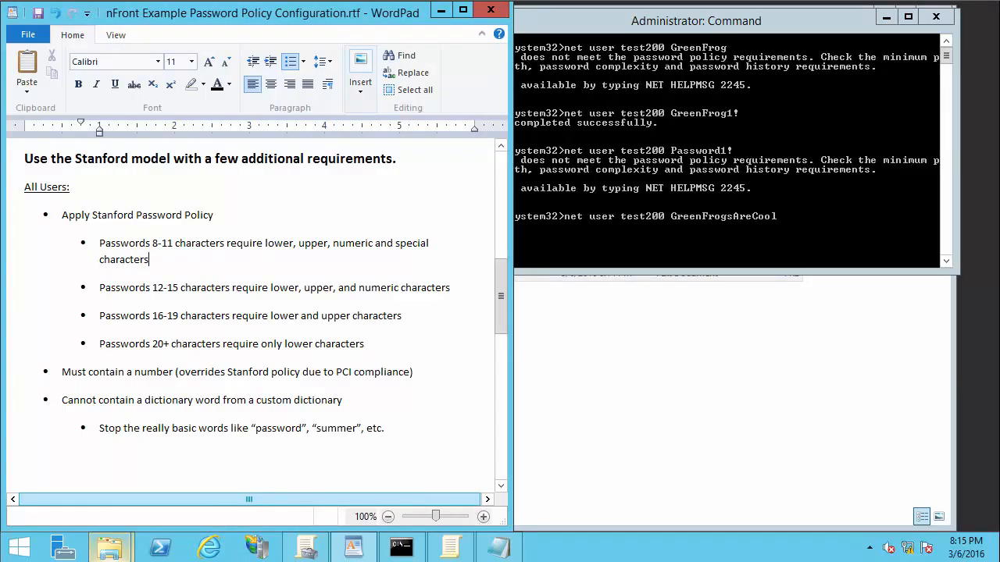
key(alt+Tab)
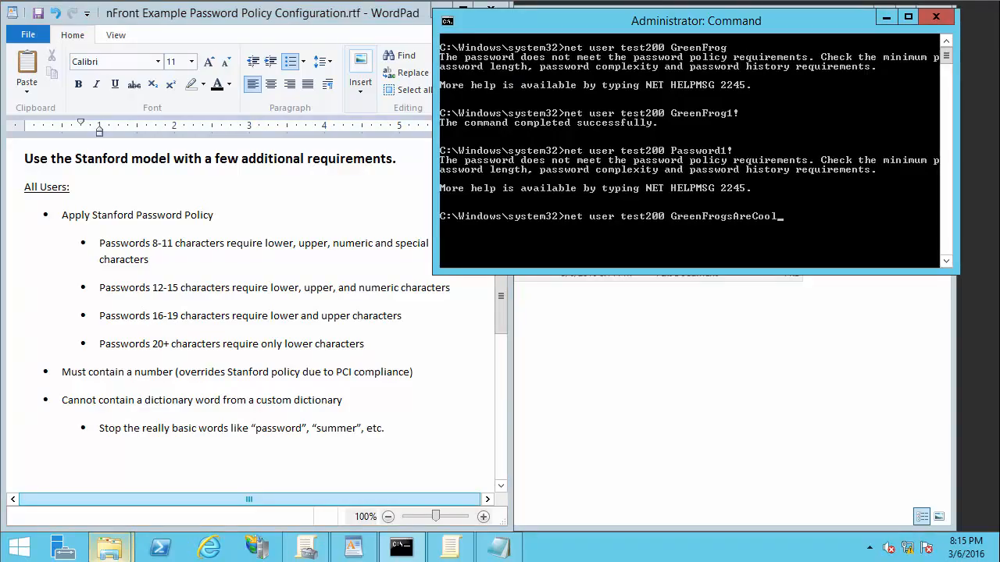
key(Return)
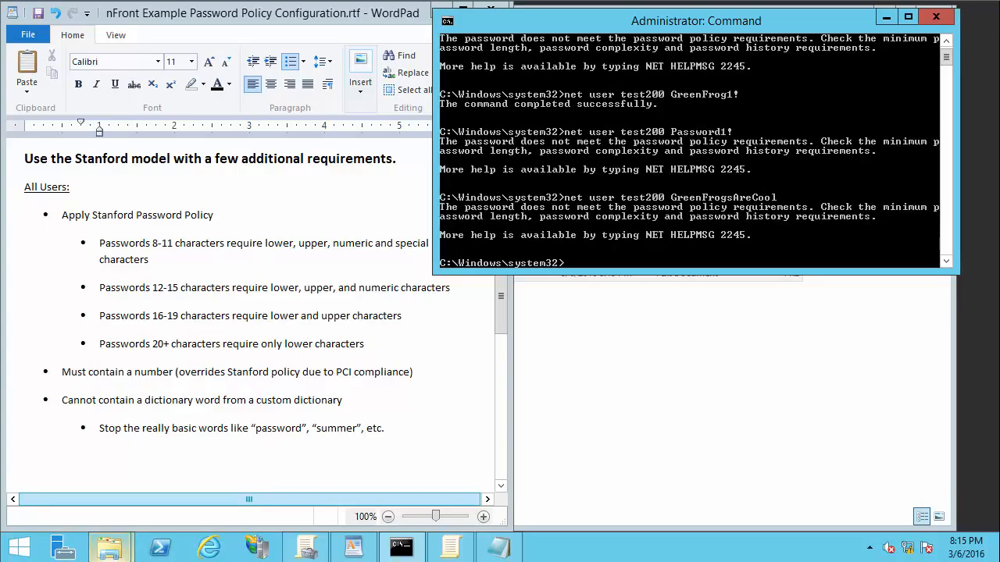
Step: Append the digit 1 to that password and rerun it, which is accepted
key(Up)
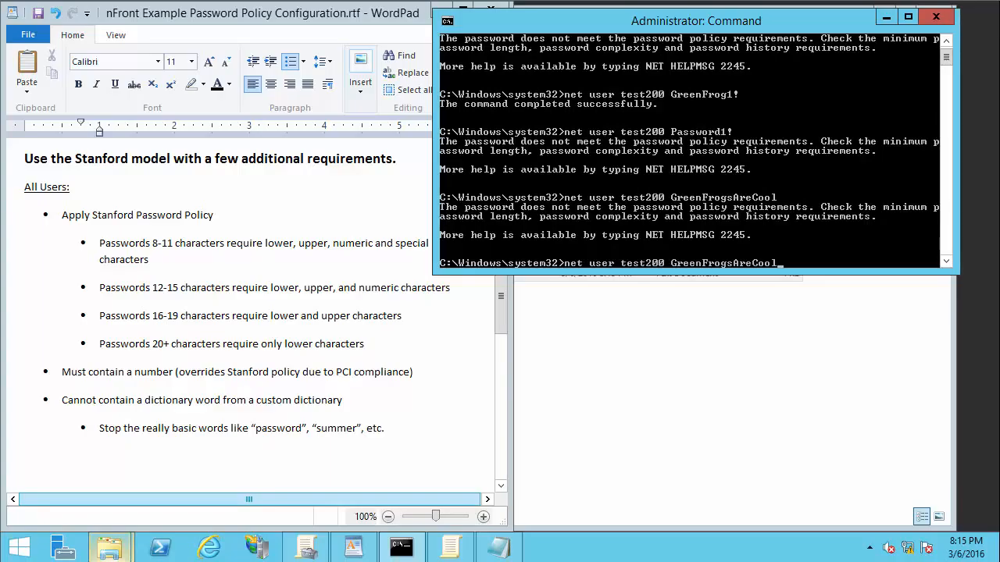
key(Return)
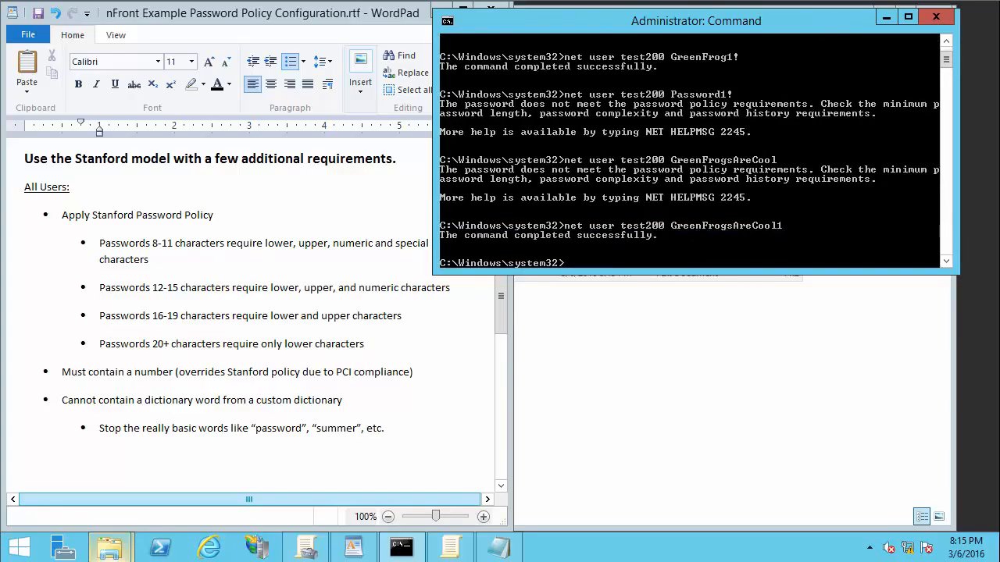